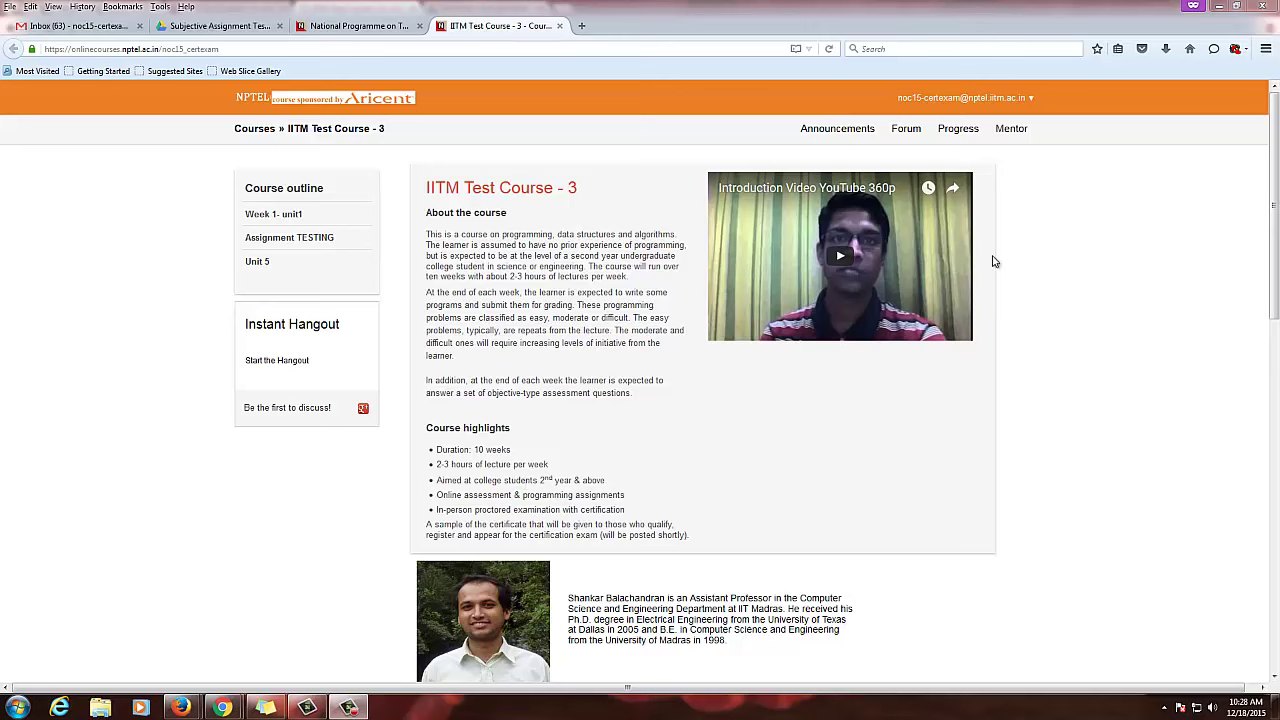
# Switch from the course page to the Gmail inbox tab.
pyautogui.click(90, 26)
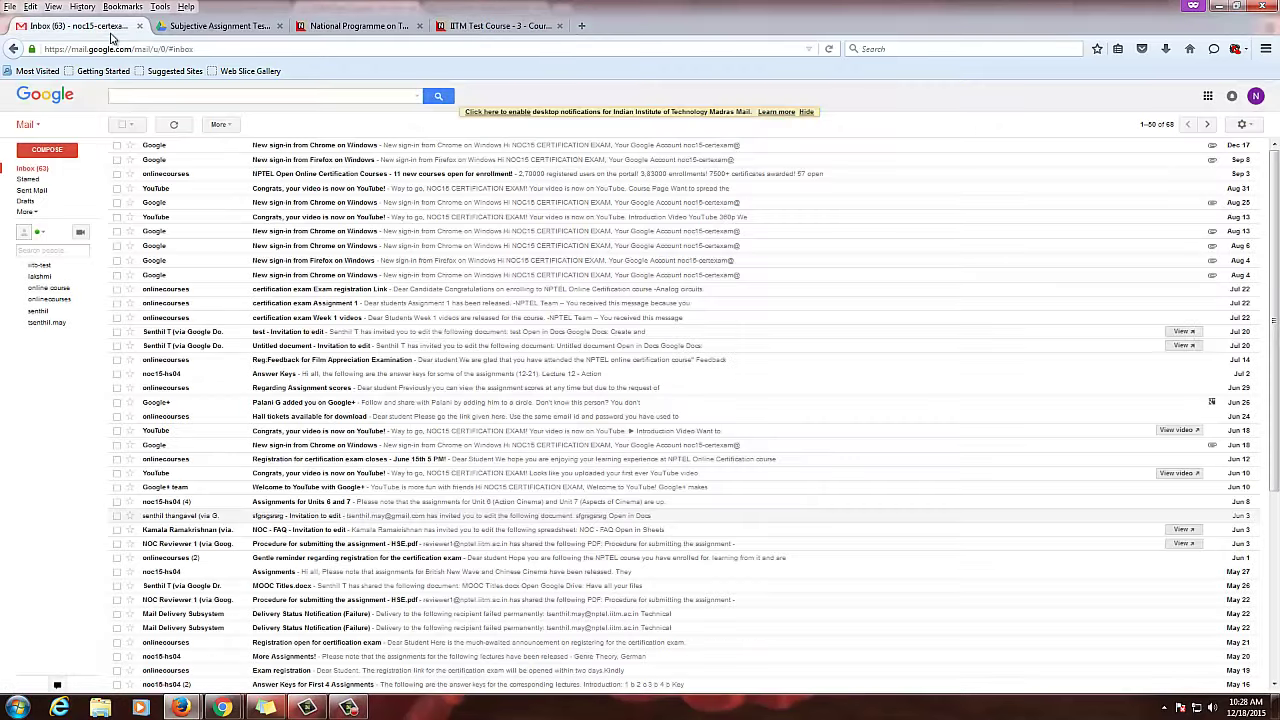
# View the Subjective Assignment Test Drive folder, then bring up the IITM Test Course window.
pyautogui.click(172, 27)
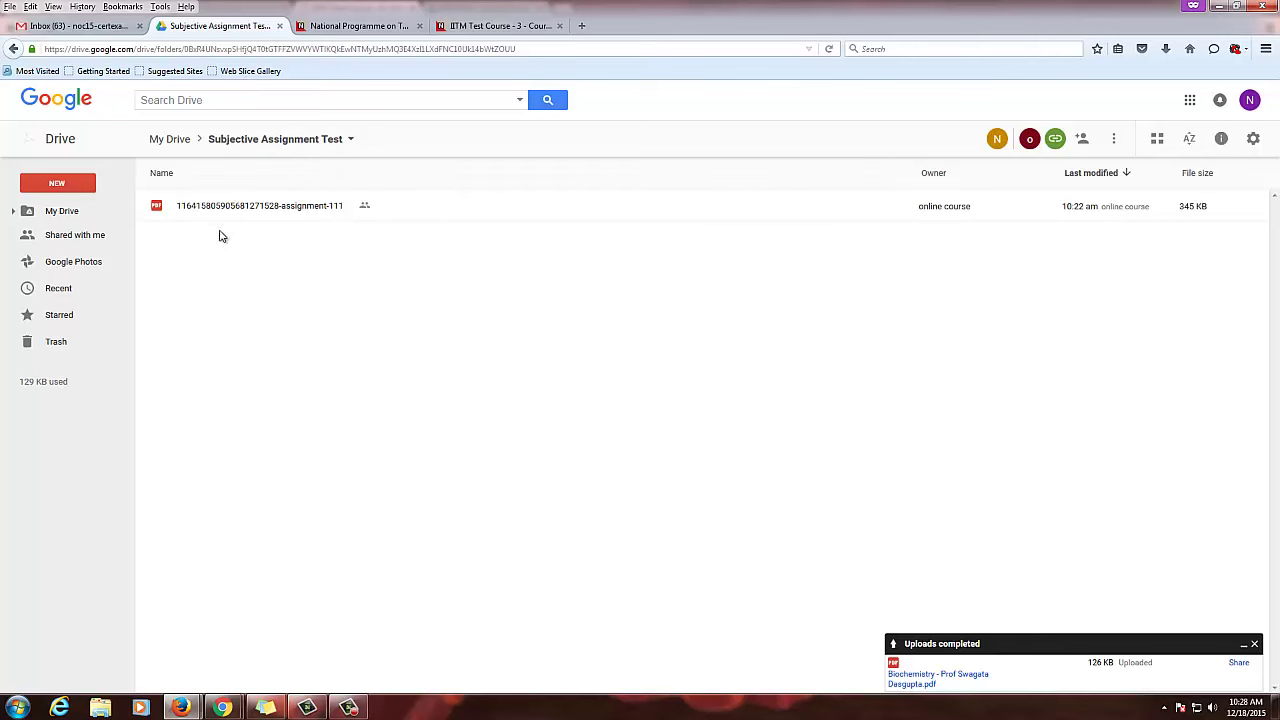
pyautogui.moveTo(231, 711)
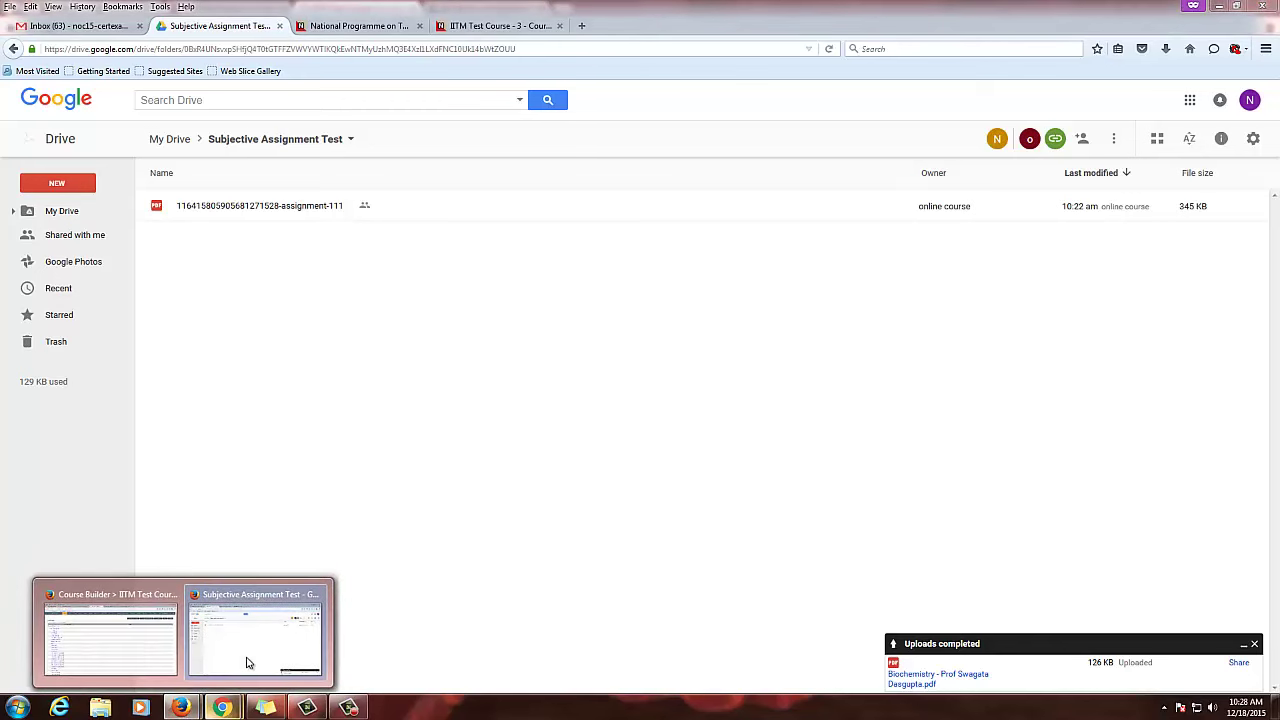
pyautogui.click(270, 623)
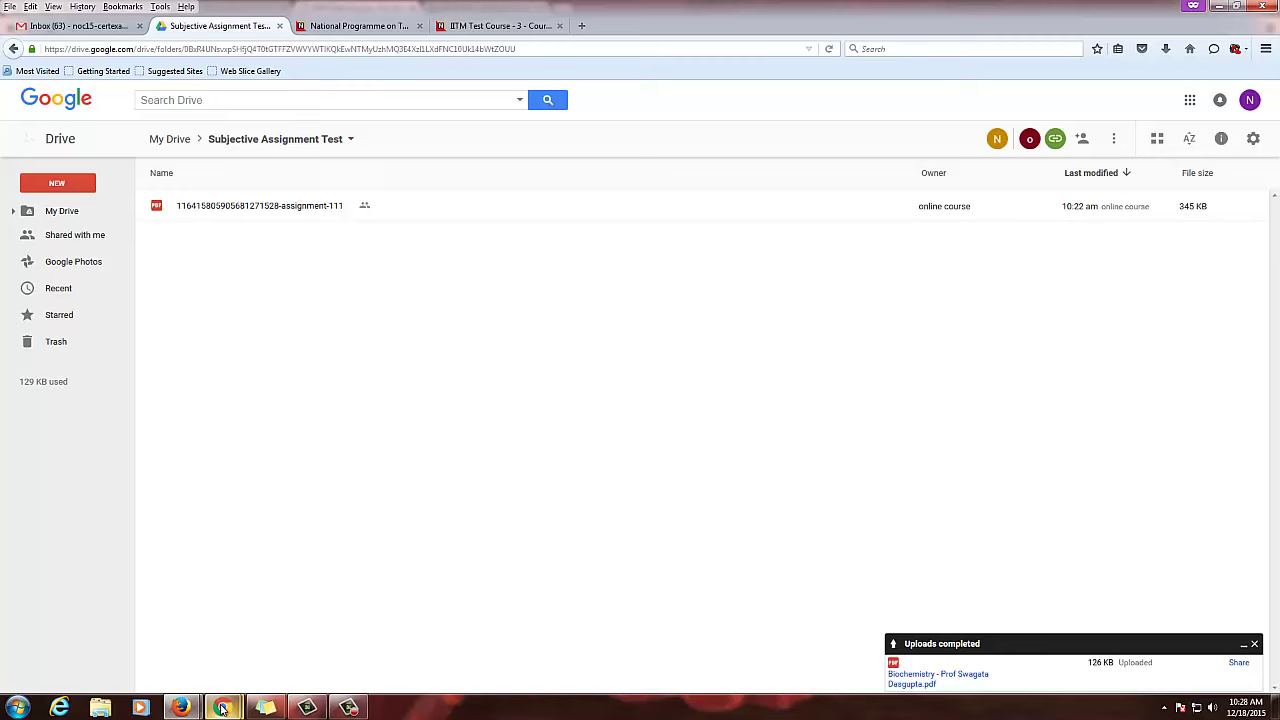
pyautogui.moveTo(226, 700)
pyautogui.click(289, 612)
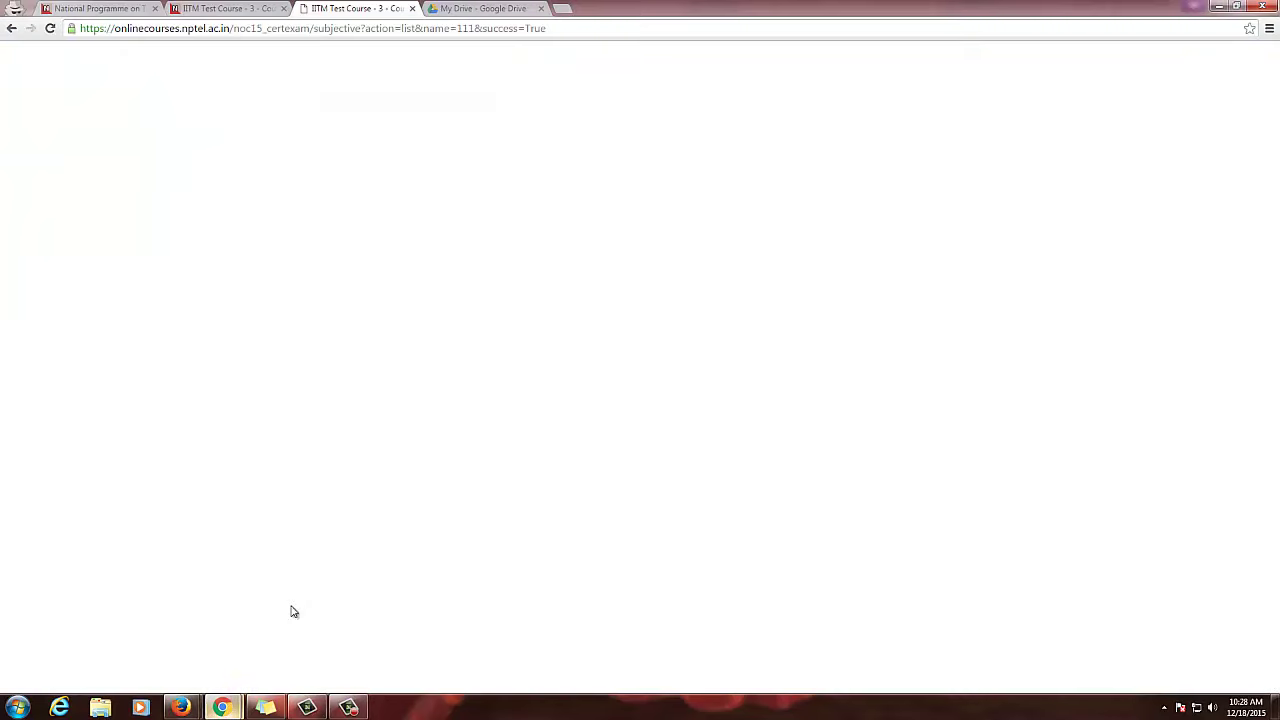
# Cycle through the Chrome tabs from the IITM Test Course page to My Drive.
pyautogui.click(222, 8)
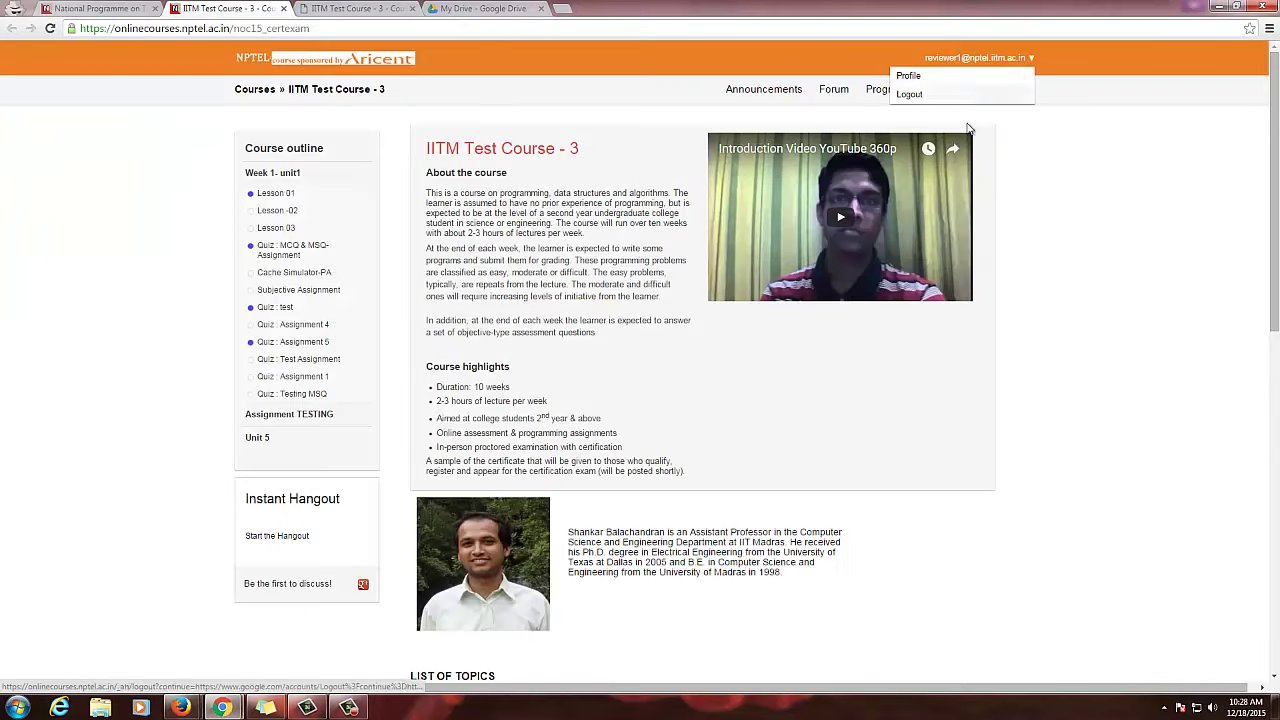
pyautogui.click(357, 8)
pyautogui.click(482, 8)
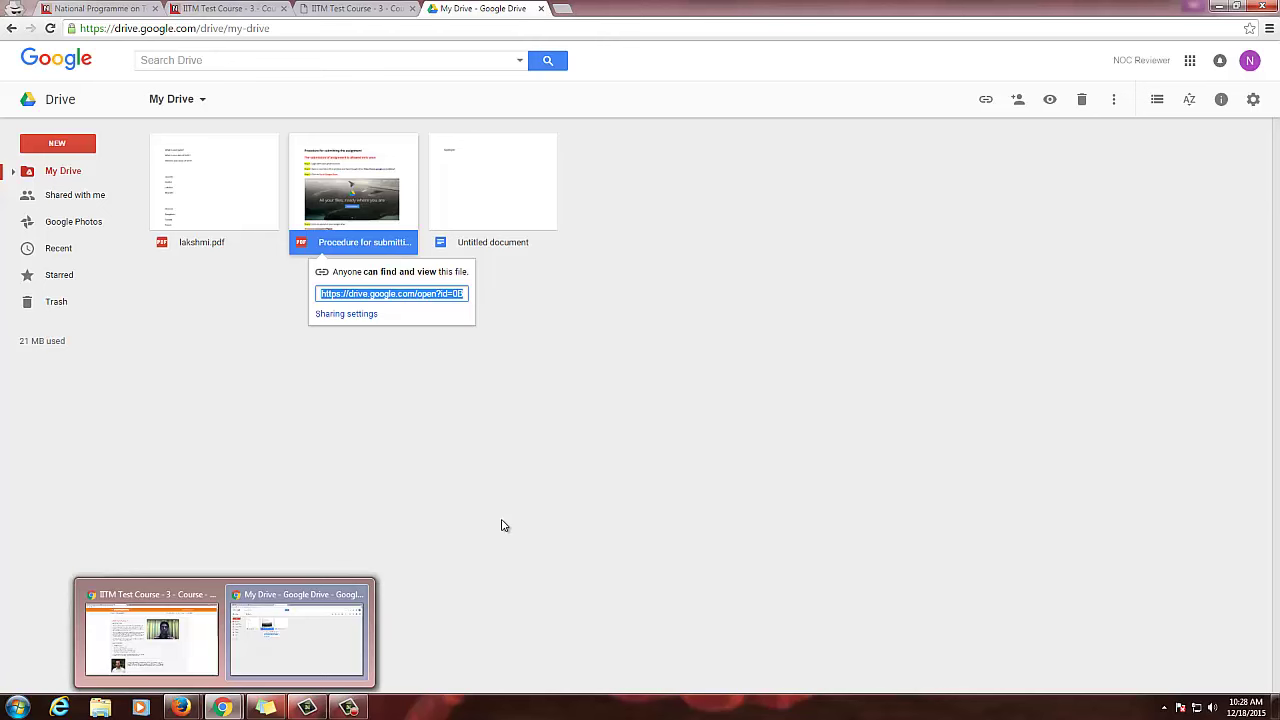
# Bring the Subjective Assignment Test Drive folder window back to the front.
pyautogui.moveTo(222, 707)
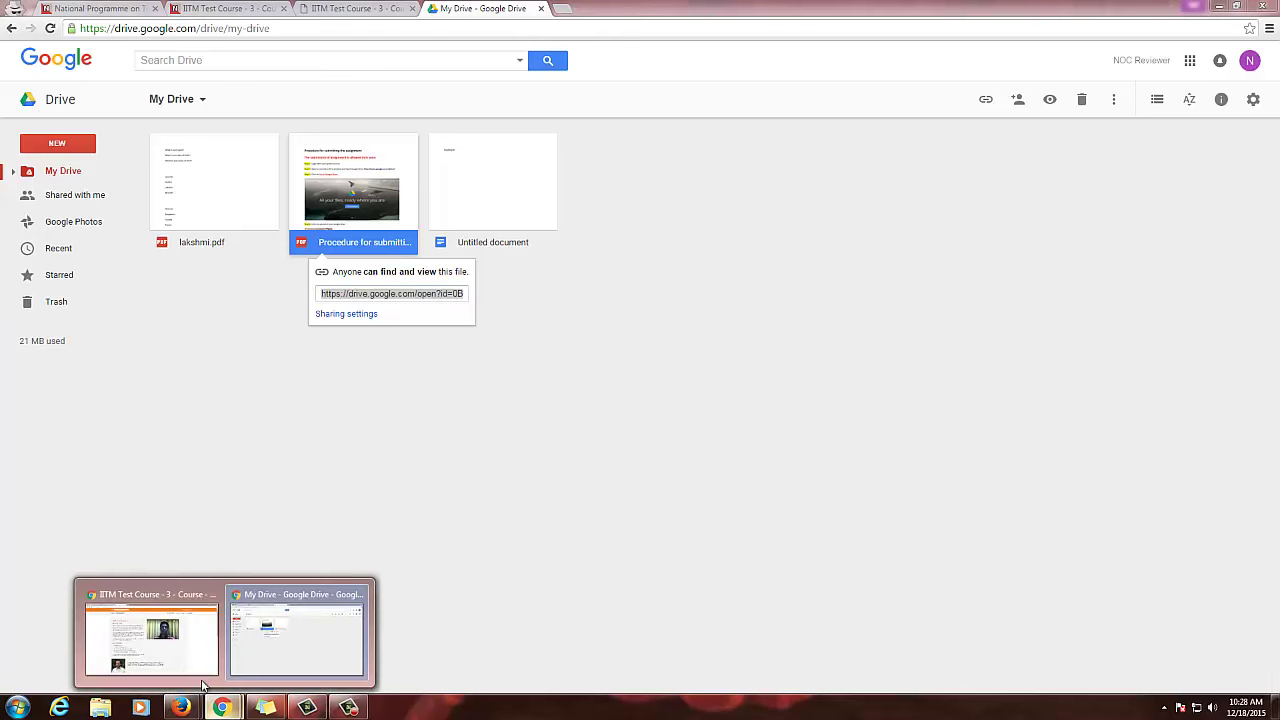
pyautogui.moveTo(190, 668)
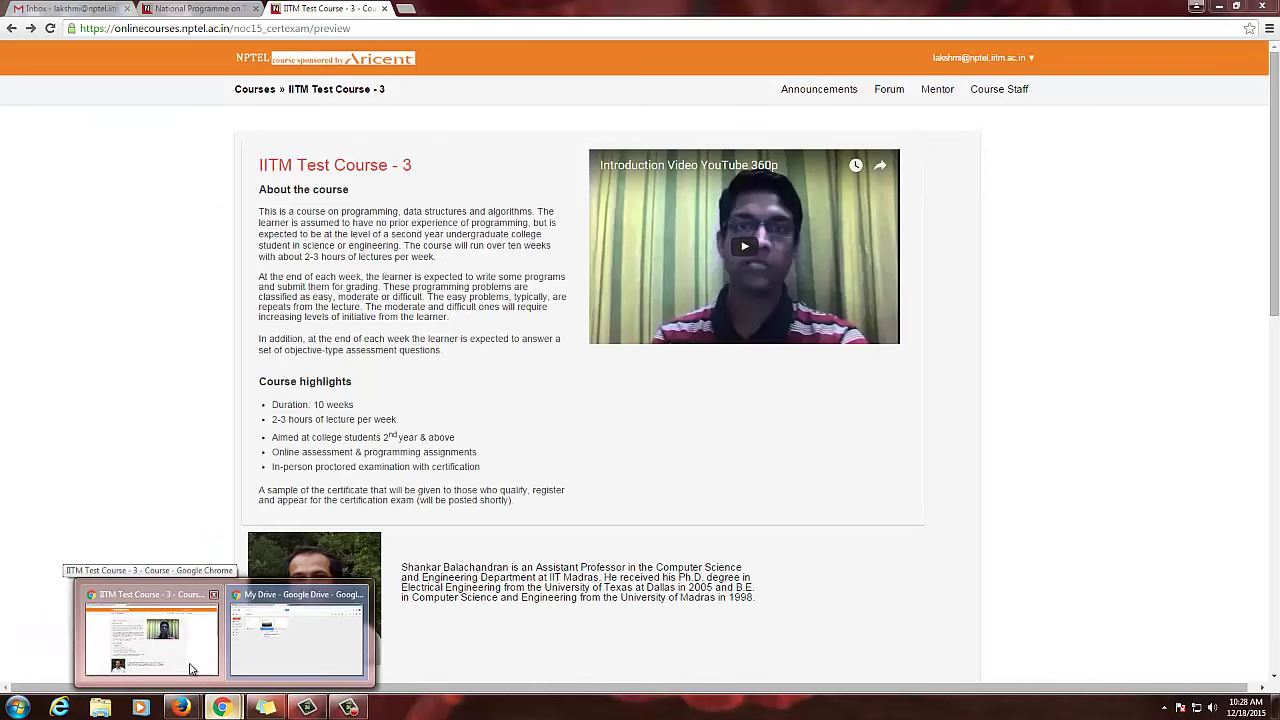
pyautogui.click(296, 632)
pyautogui.moveTo(180, 705)
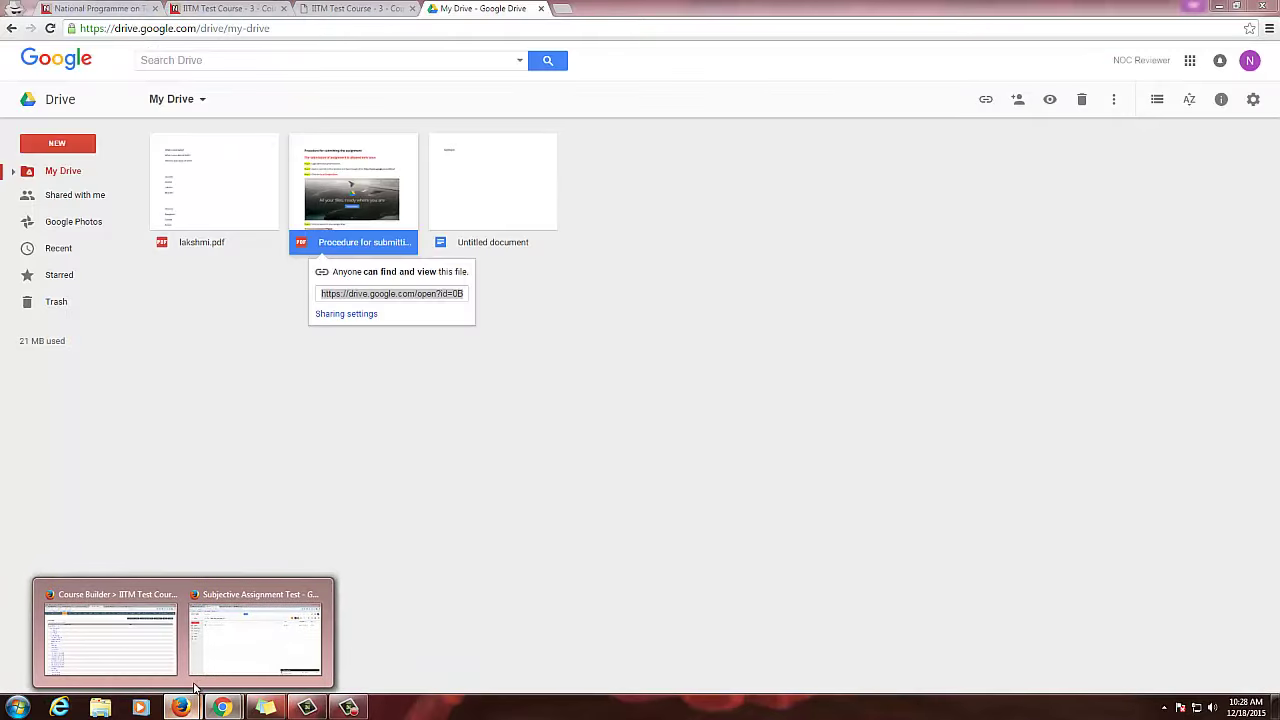
pyautogui.click(254, 640)
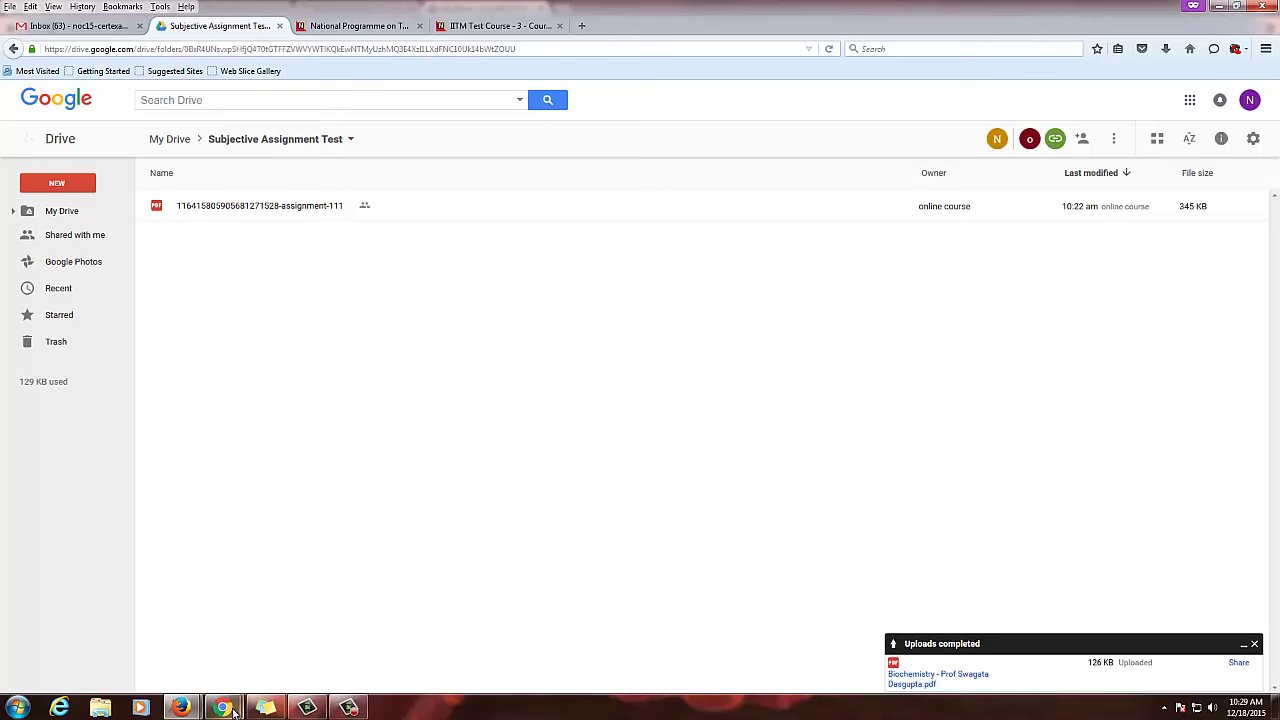
pyautogui.moveTo(224, 708)
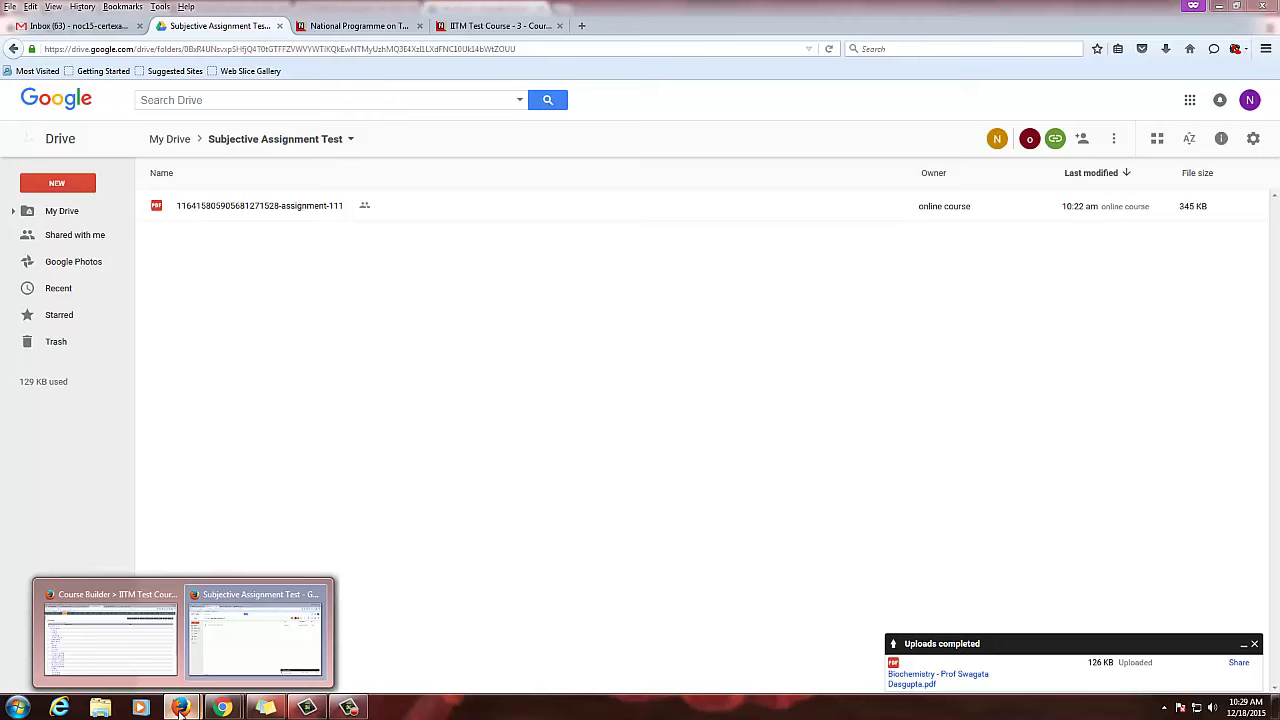
pyautogui.click(800, 211)
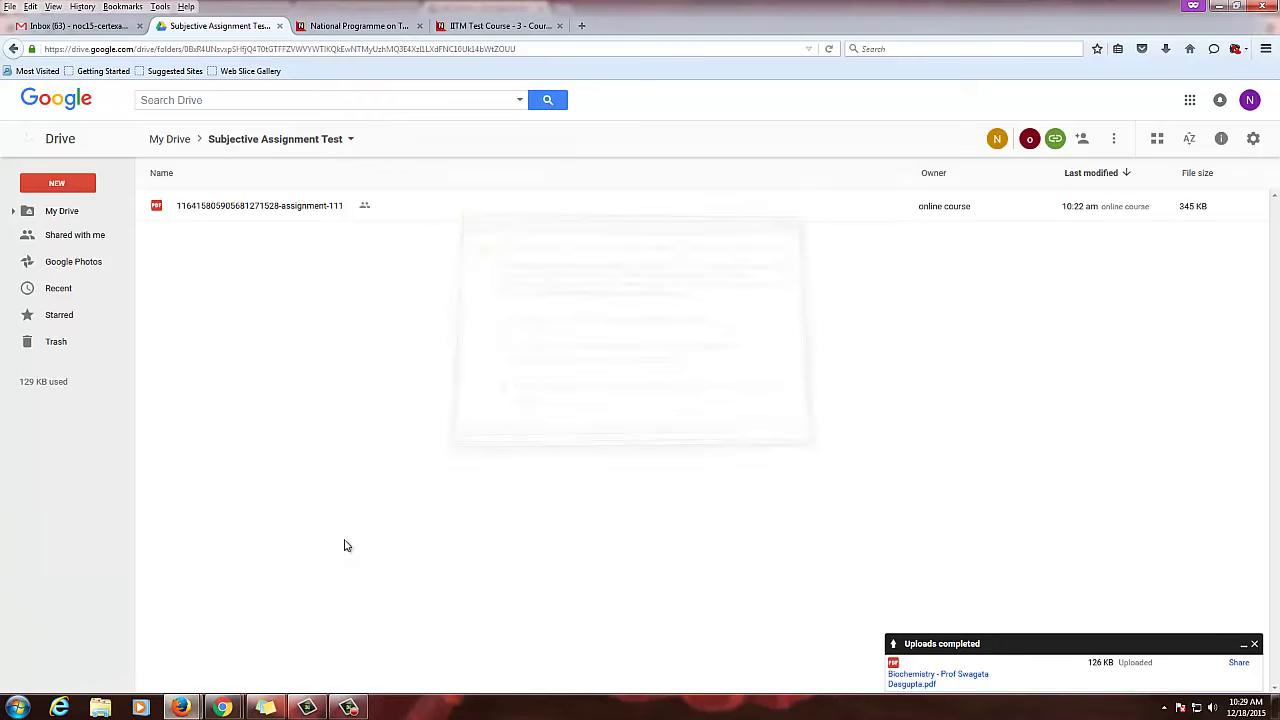
pyautogui.moveTo(190, 705)
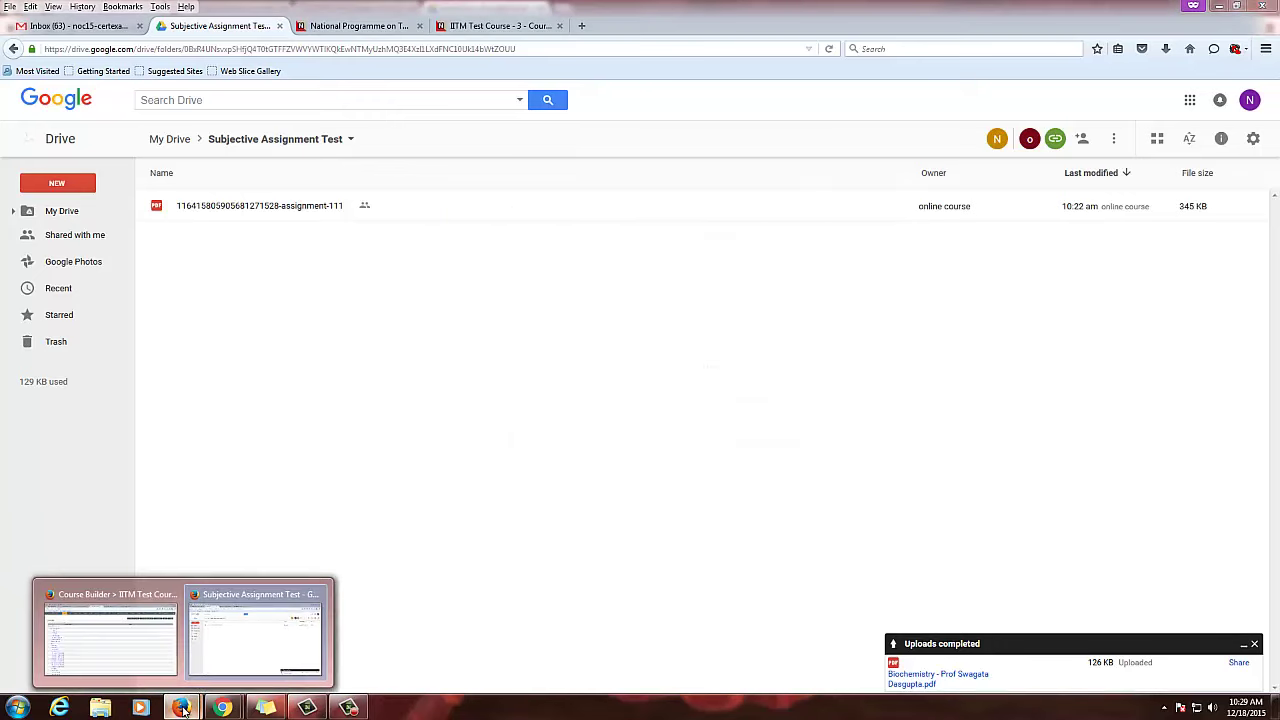
# In Course Builder, close the Subjective Assignment editor to reach the Course Staff page.
pyautogui.click(148, 642)
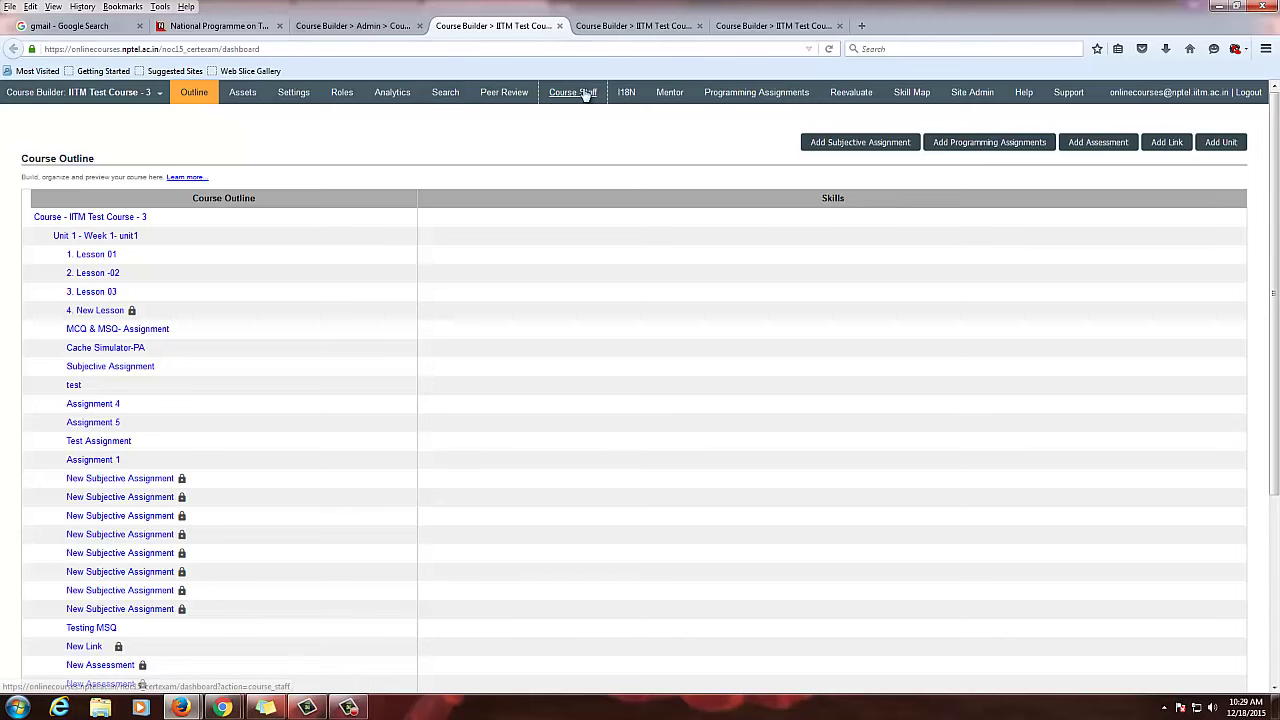
pyautogui.click(610, 25)
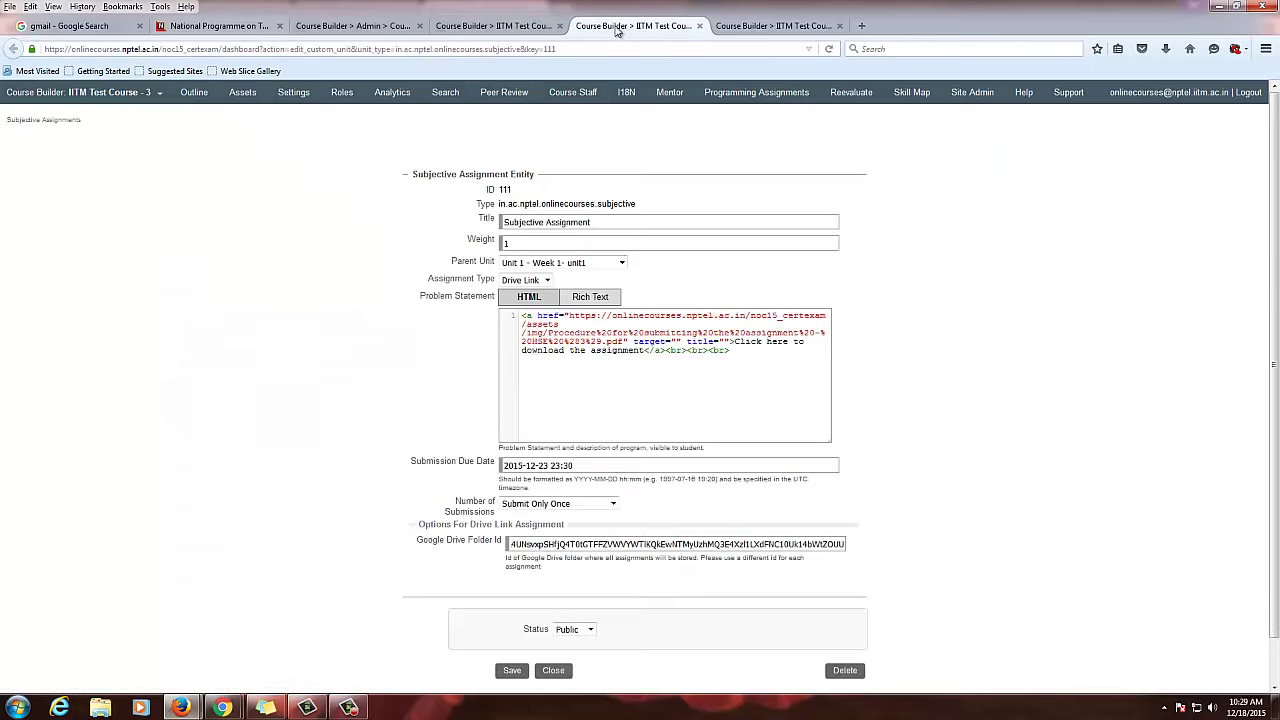
pyautogui.click(699, 25)
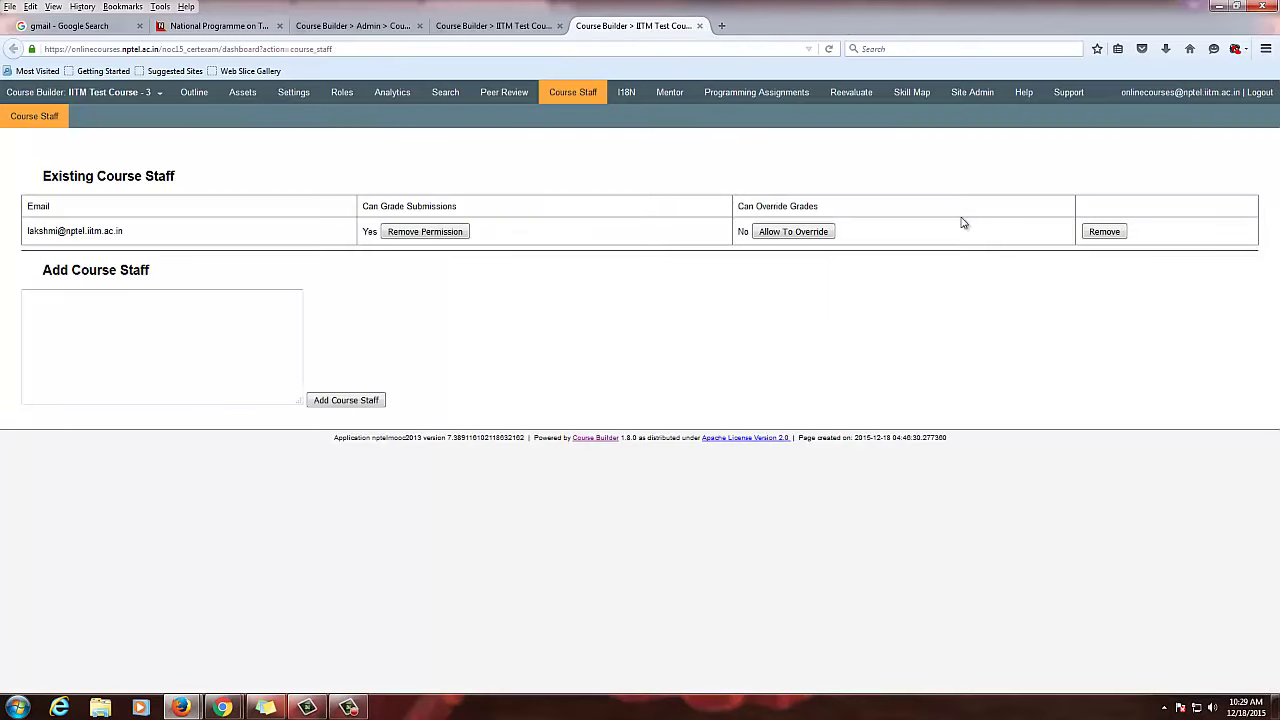
# Inspect the existing staff member's row and their grading permissions.
pyautogui.click(94, 315)
pyautogui.moveTo(137, 231); pyautogui.dragTo(16, 240)
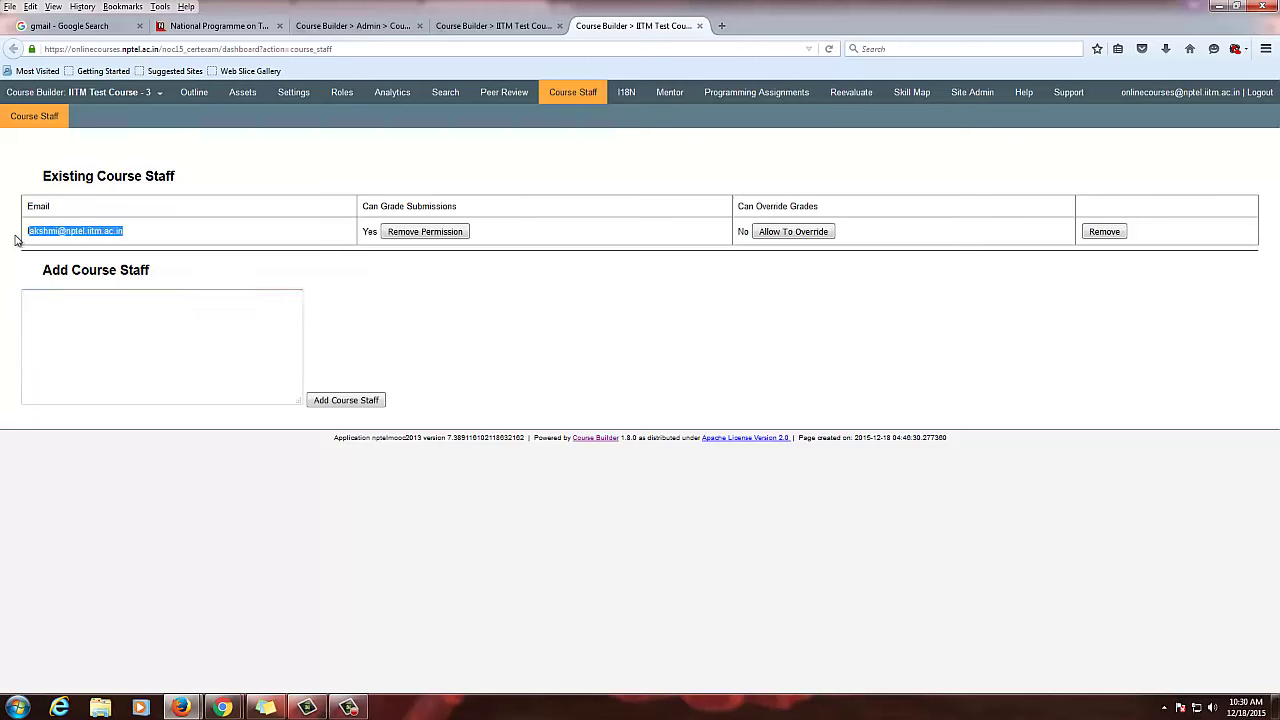
pyautogui.click(164, 320)
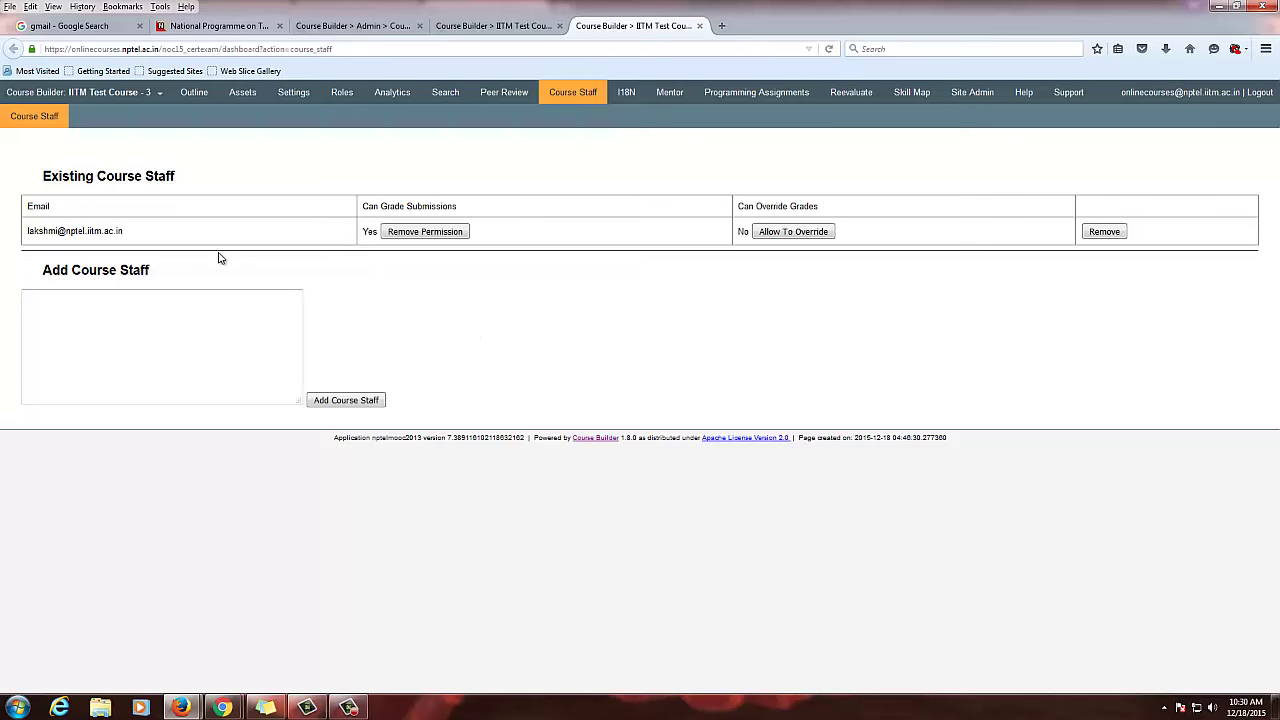
# From the IITM Test Course - 3 preview's account menu, open Course Staff in a new tab.
pyautogui.moveTo(222, 707)
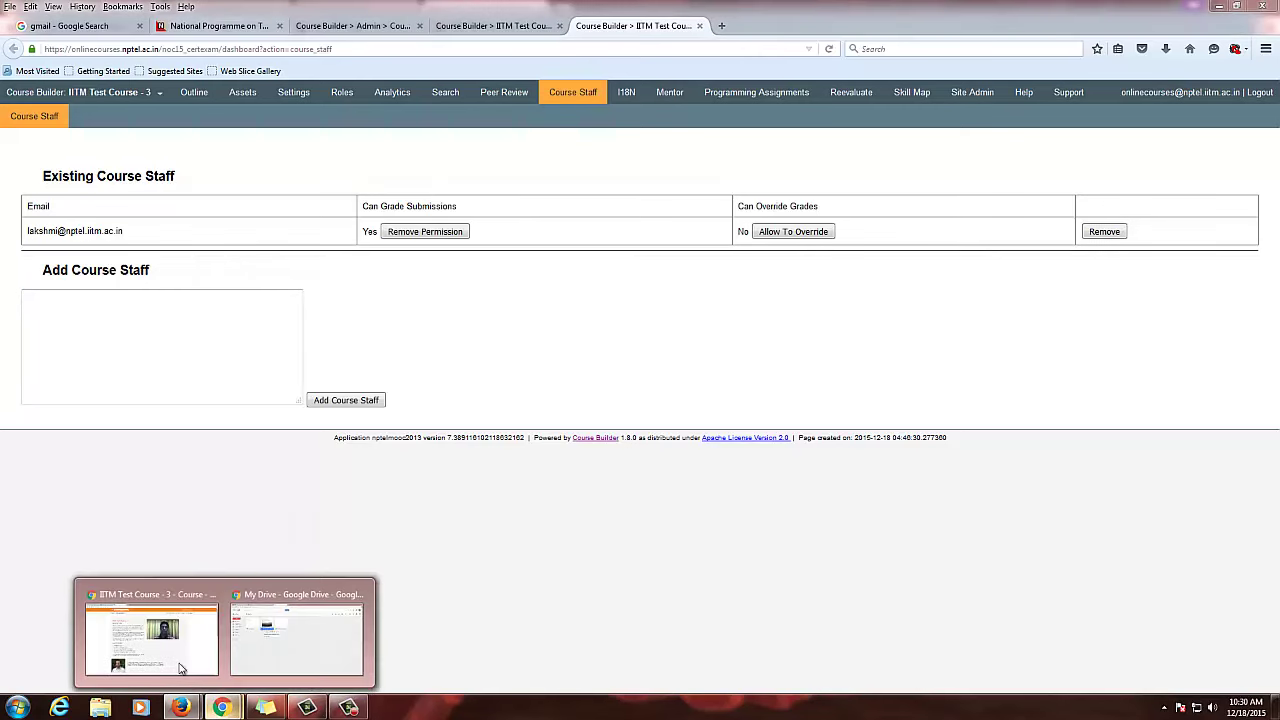
pyautogui.click(197, 680)
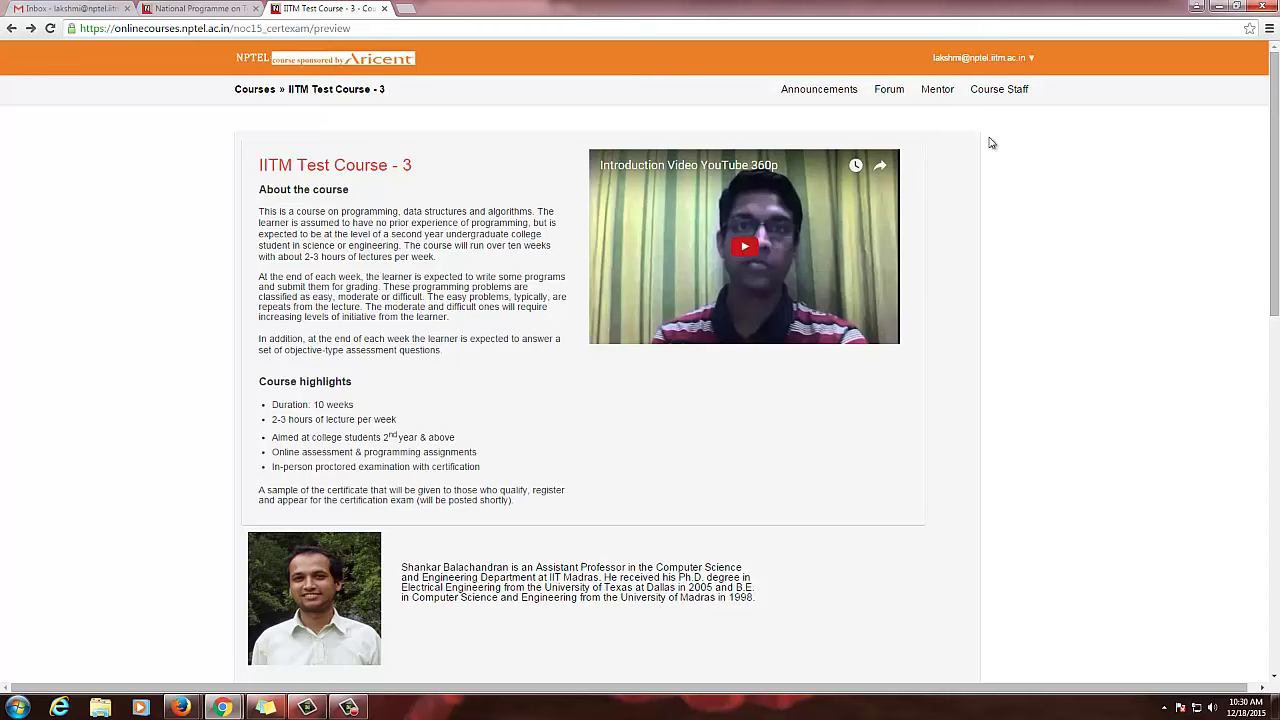
pyautogui.click(974, 62)
pyautogui.click(968, 57)
pyautogui.rightClick(987, 99)
pyautogui.click(1010, 100)
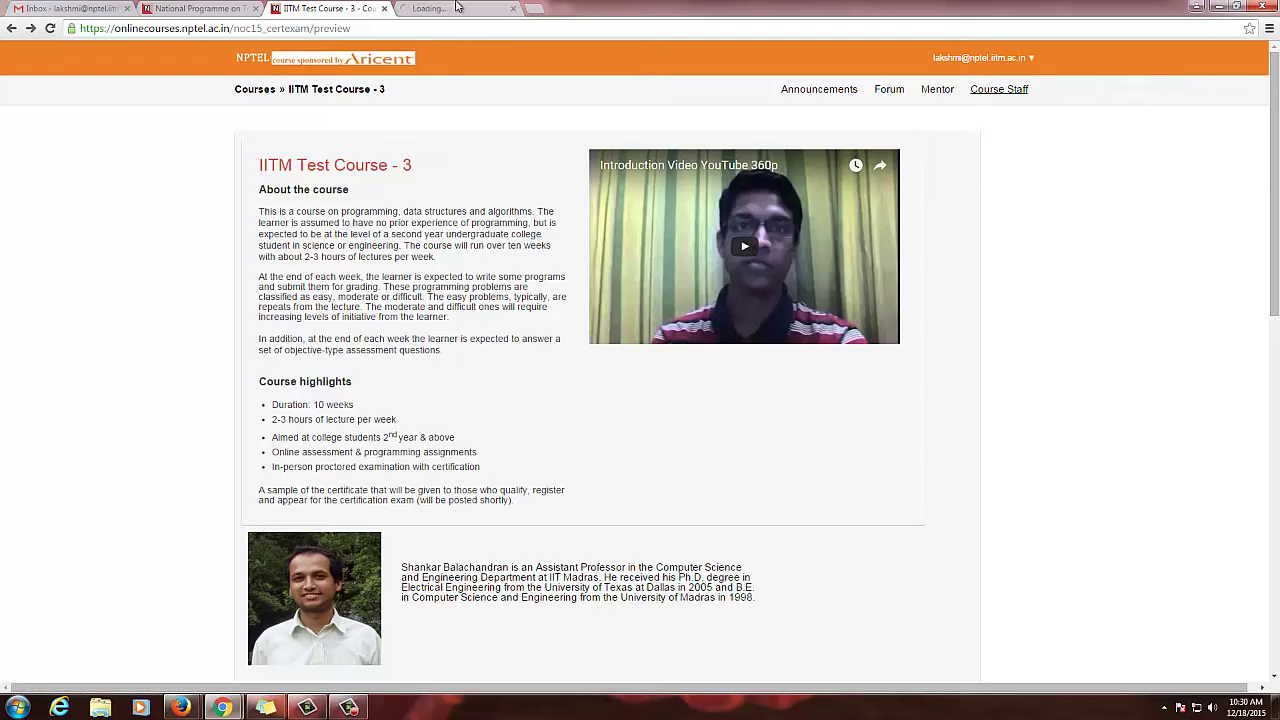
pyautogui.click(455, 8)
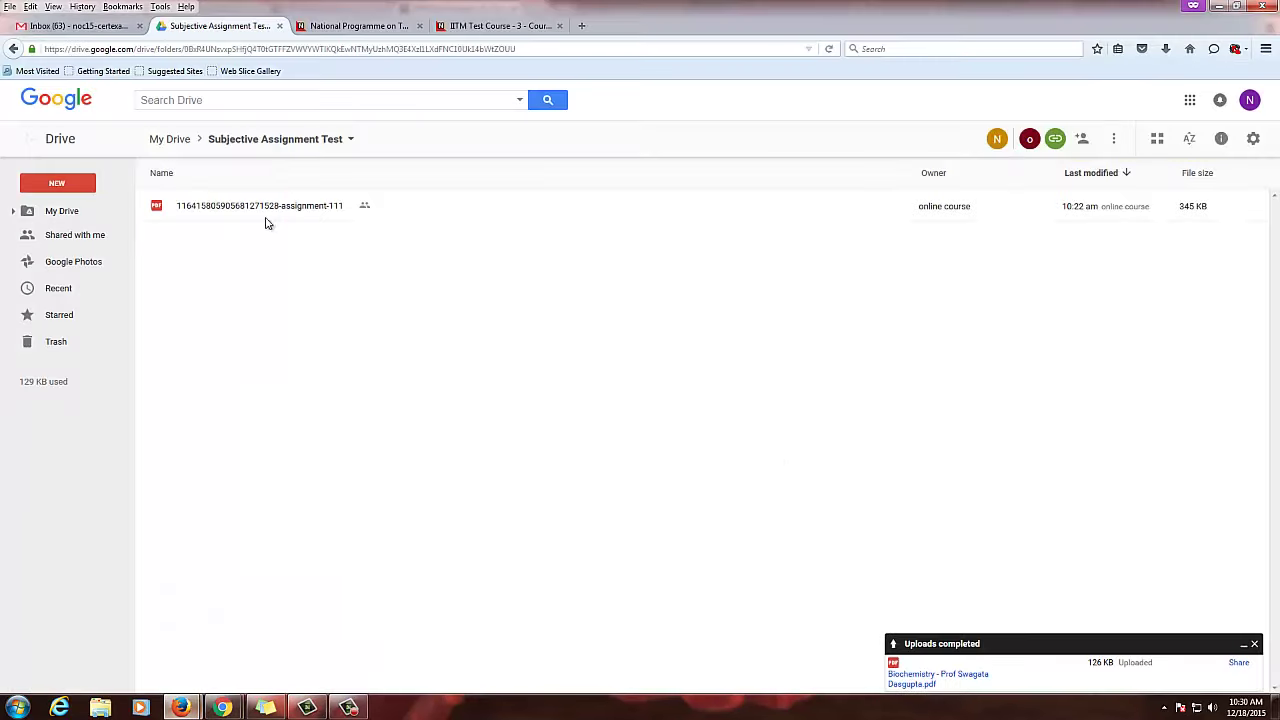
# Check the Drive folder, then open the Subjective Assignment submissions list.
pyautogui.click(255, 630)
pyautogui.click(1218, 6)
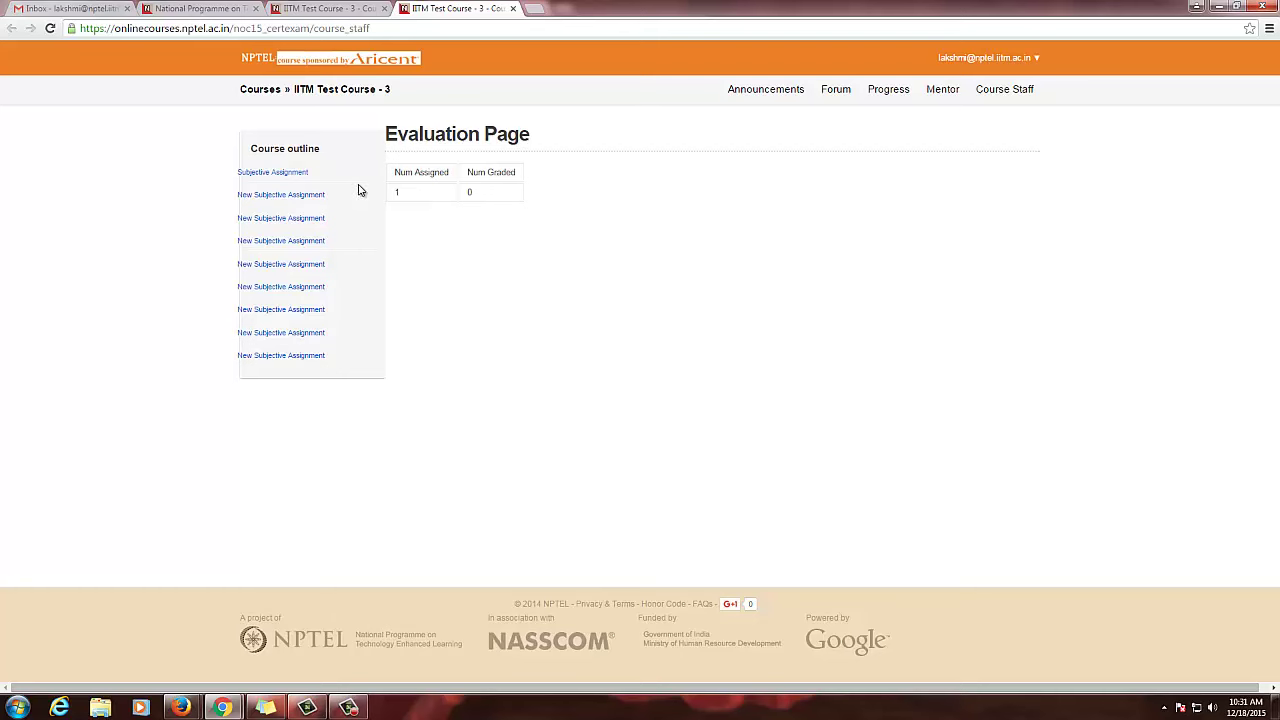
pyautogui.click(263, 175)
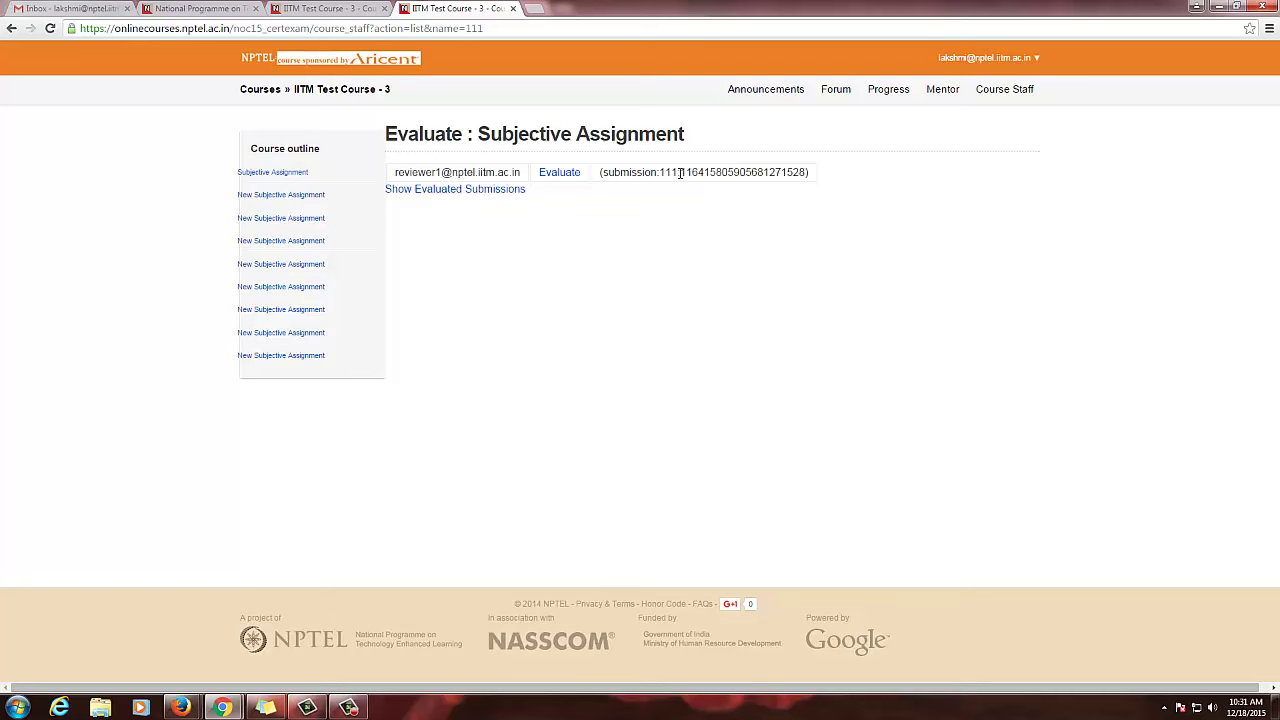
# Match the submission number and student against the Drive file, then open its grading form.
pyautogui.moveTo(688, 172); pyautogui.dragTo(814, 177)
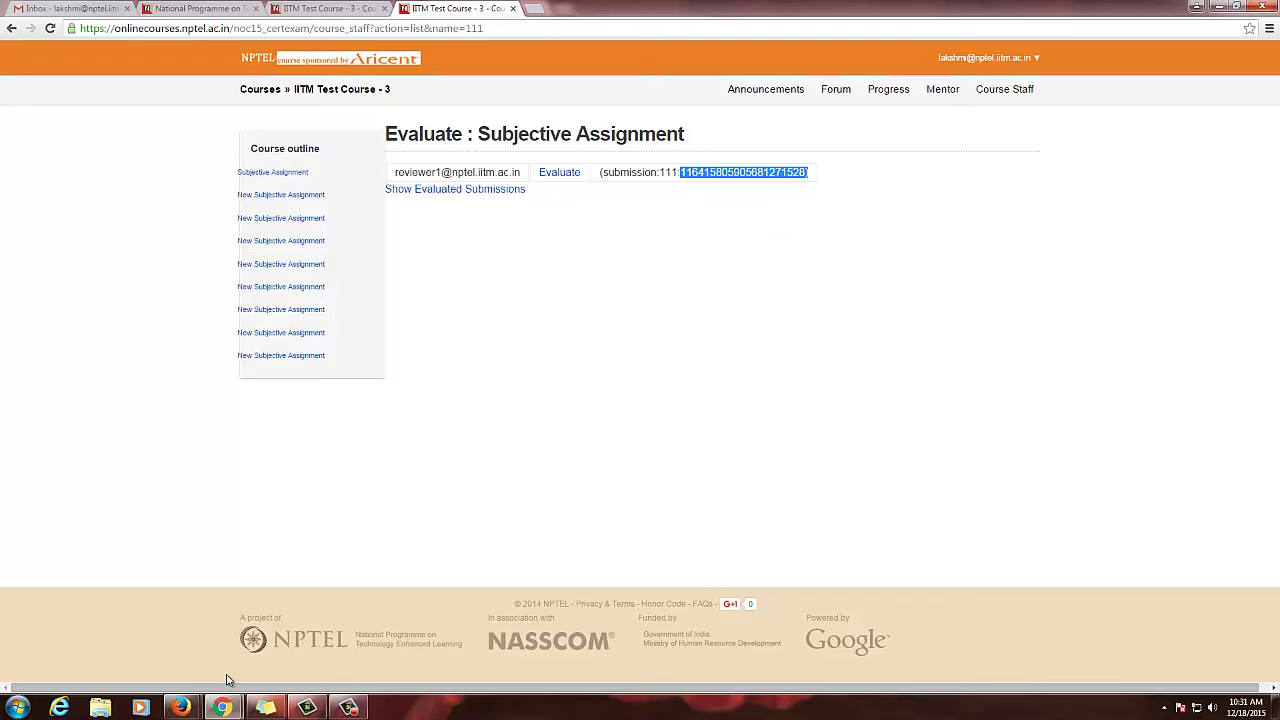
pyautogui.click(258, 628)
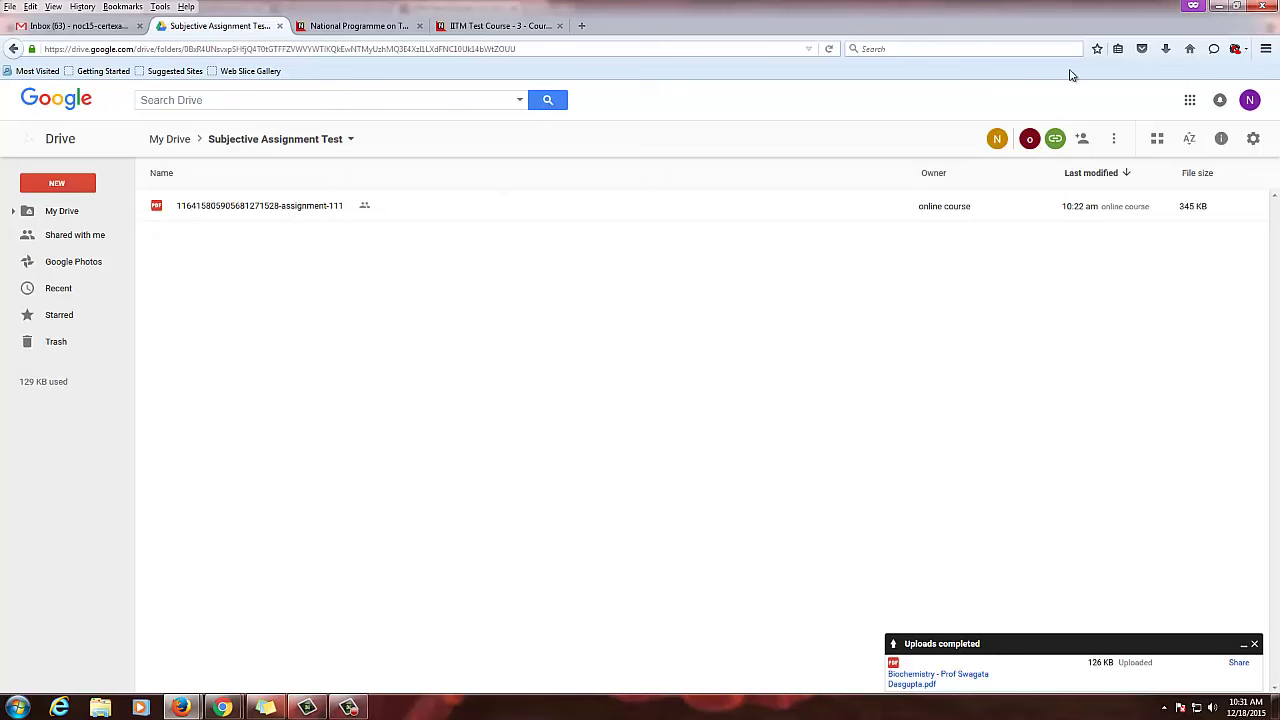
pyautogui.click(1218, 6)
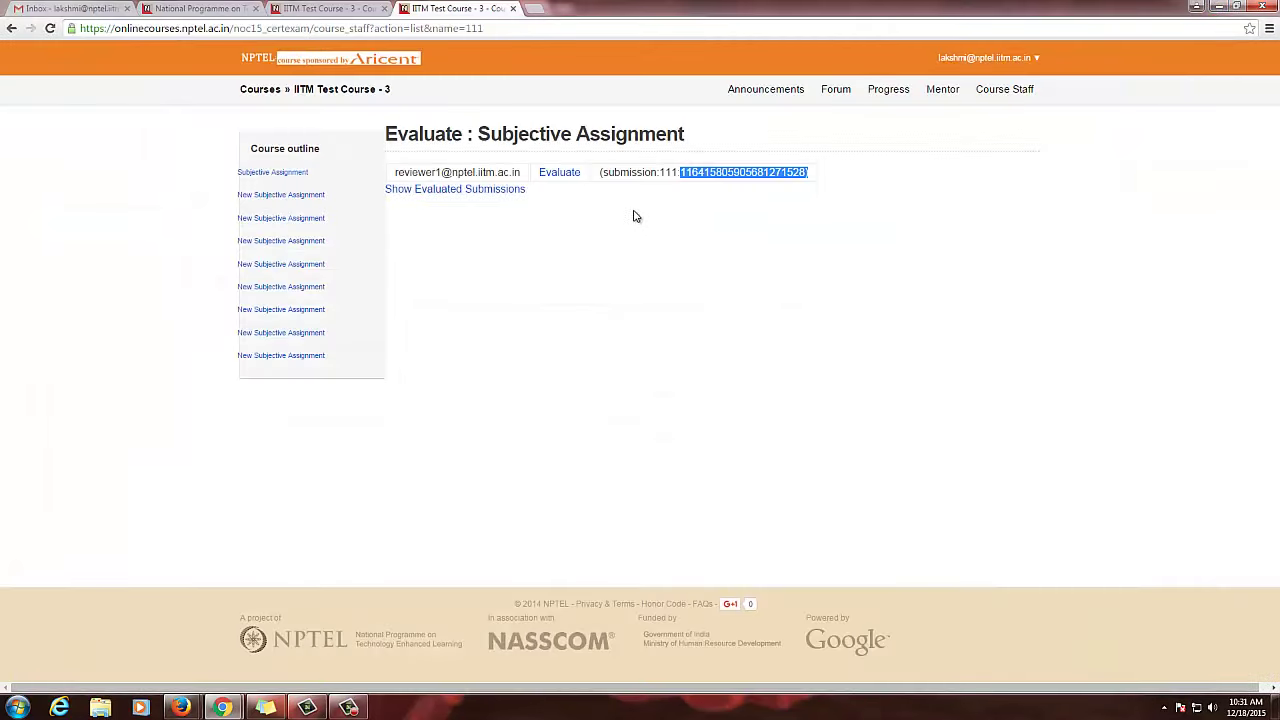
pyautogui.click(608, 252)
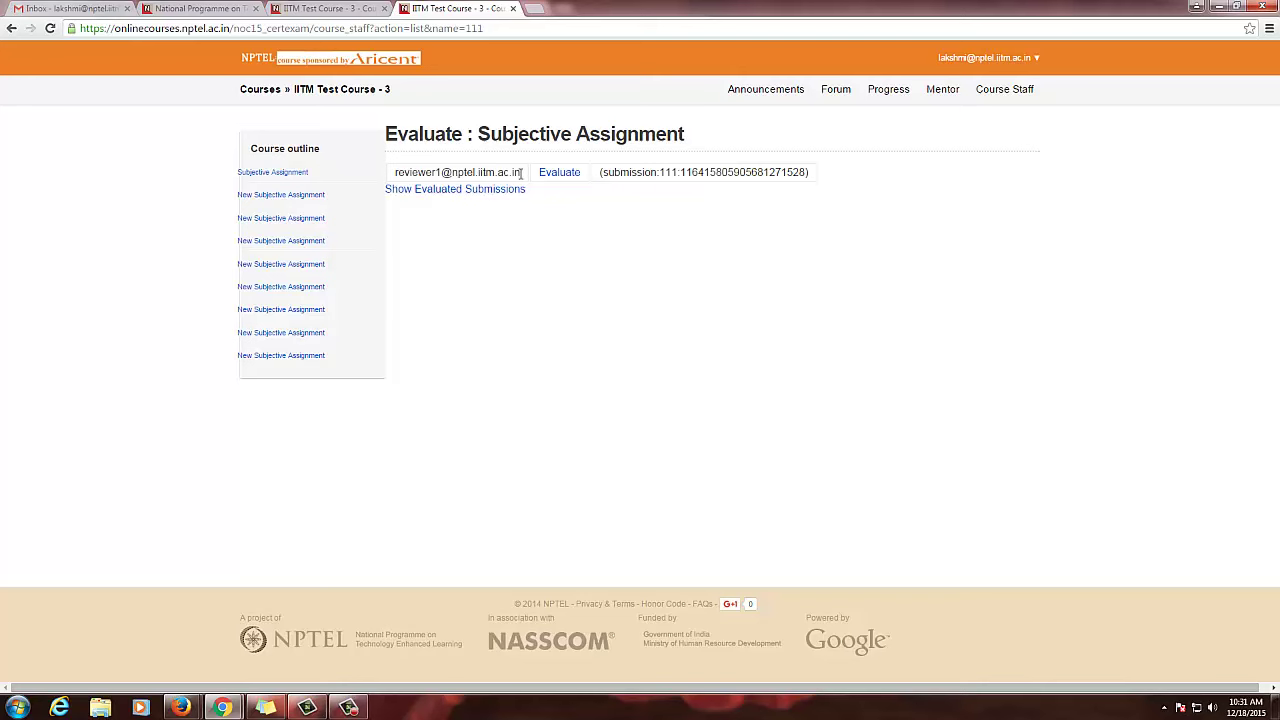
pyautogui.moveTo(515, 173); pyautogui.dragTo(380, 176)
pyautogui.click(640, 205)
pyautogui.click(560, 175)
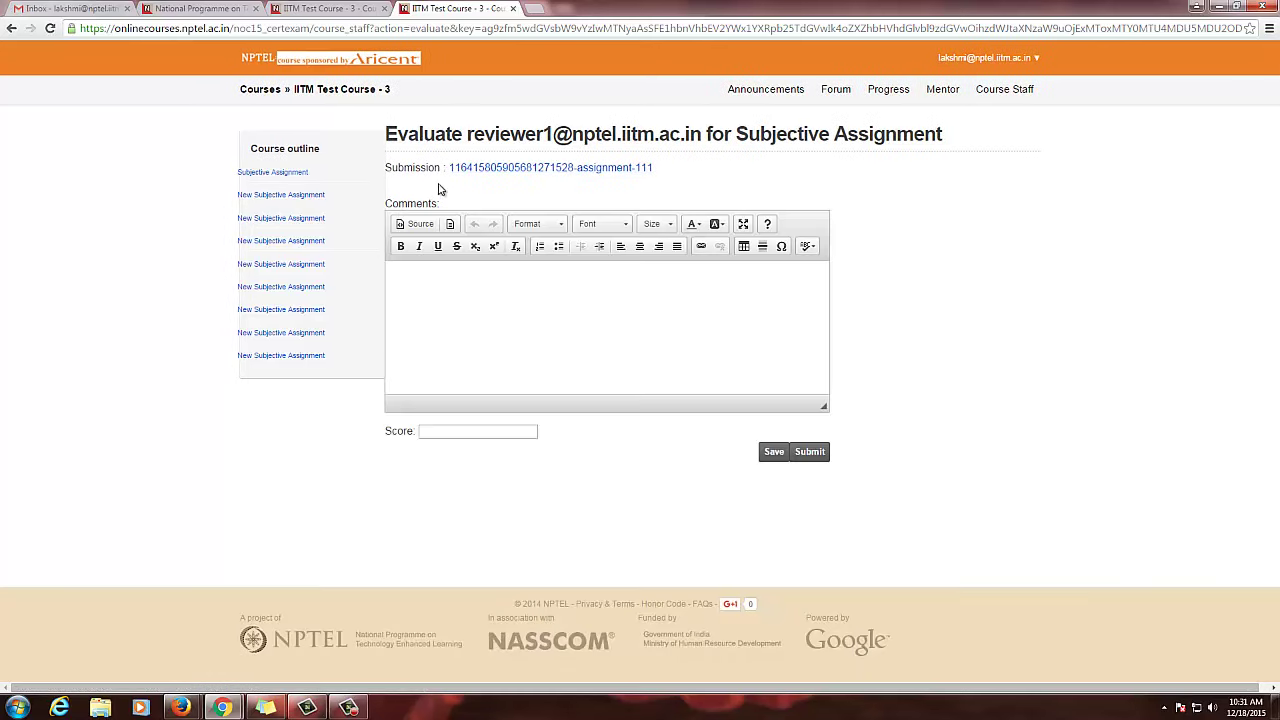
# Open the submitted assignment PDF in a new tab and review it.
pyautogui.rightClick(541, 178)
pyautogui.click(566, 182)
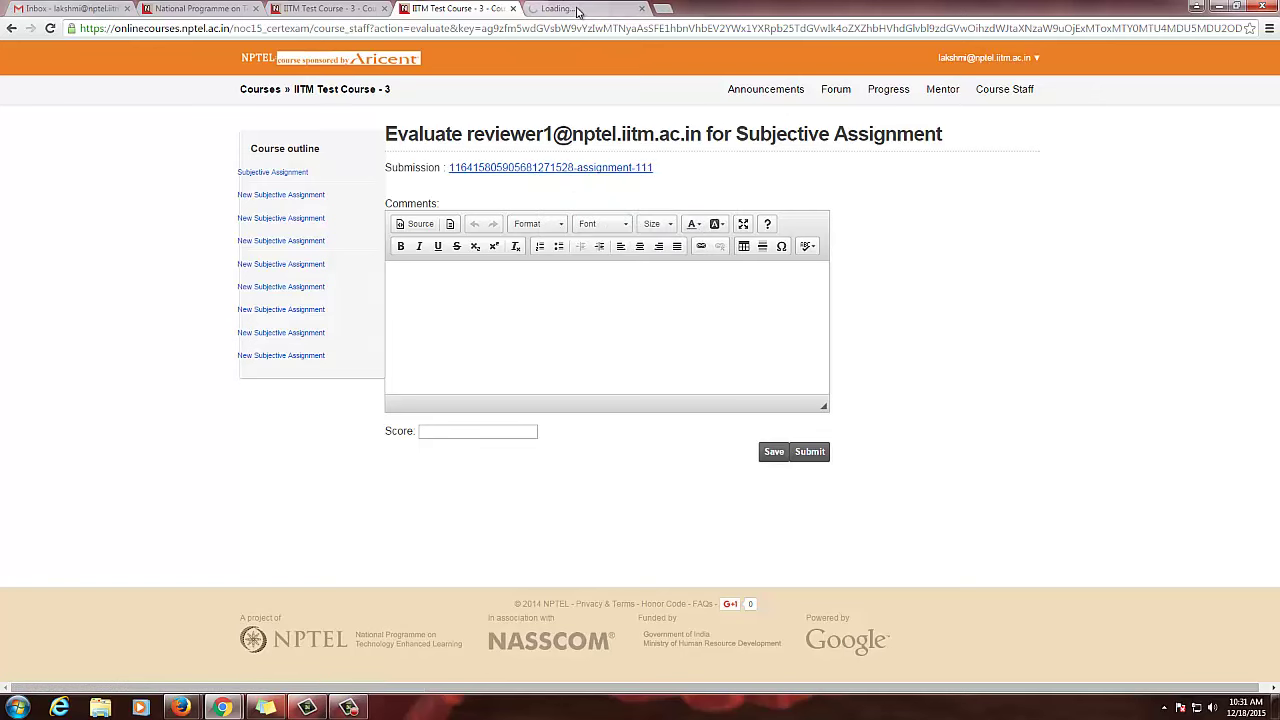
pyautogui.click(577, 12)
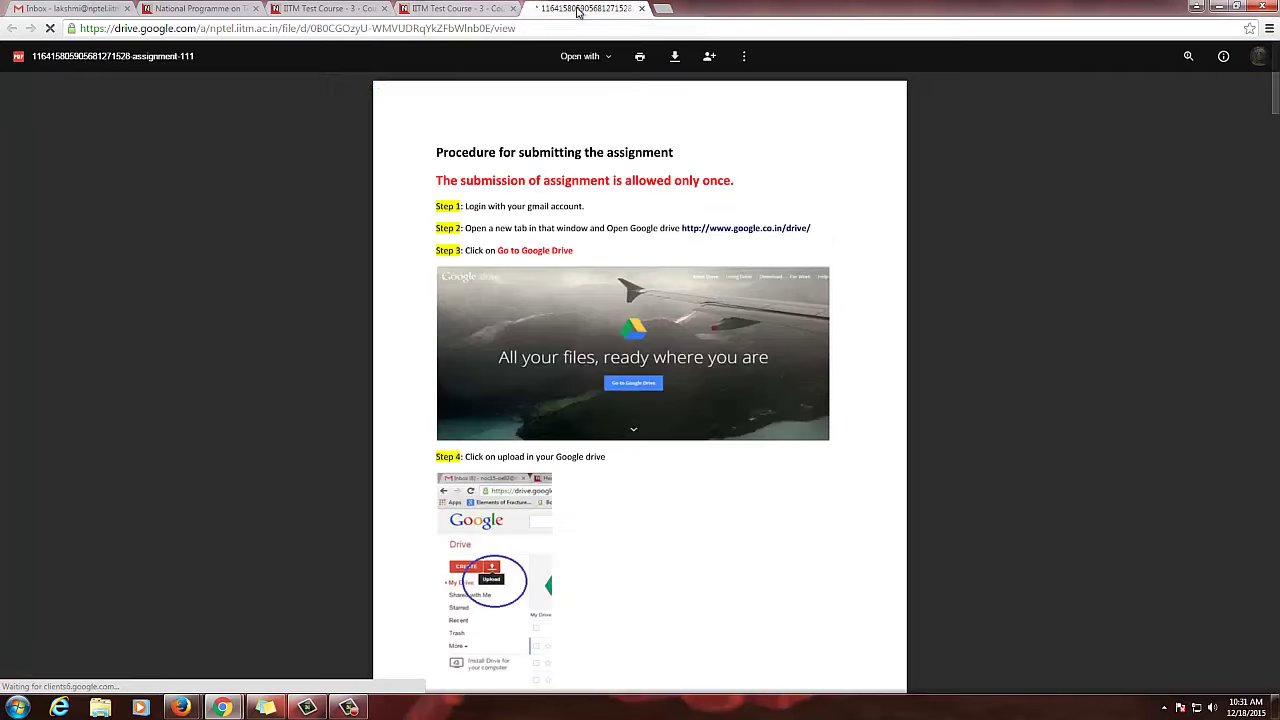
pyautogui.scroll(-10, 588, 433)
pyautogui.scroll(-4, 588, 433)
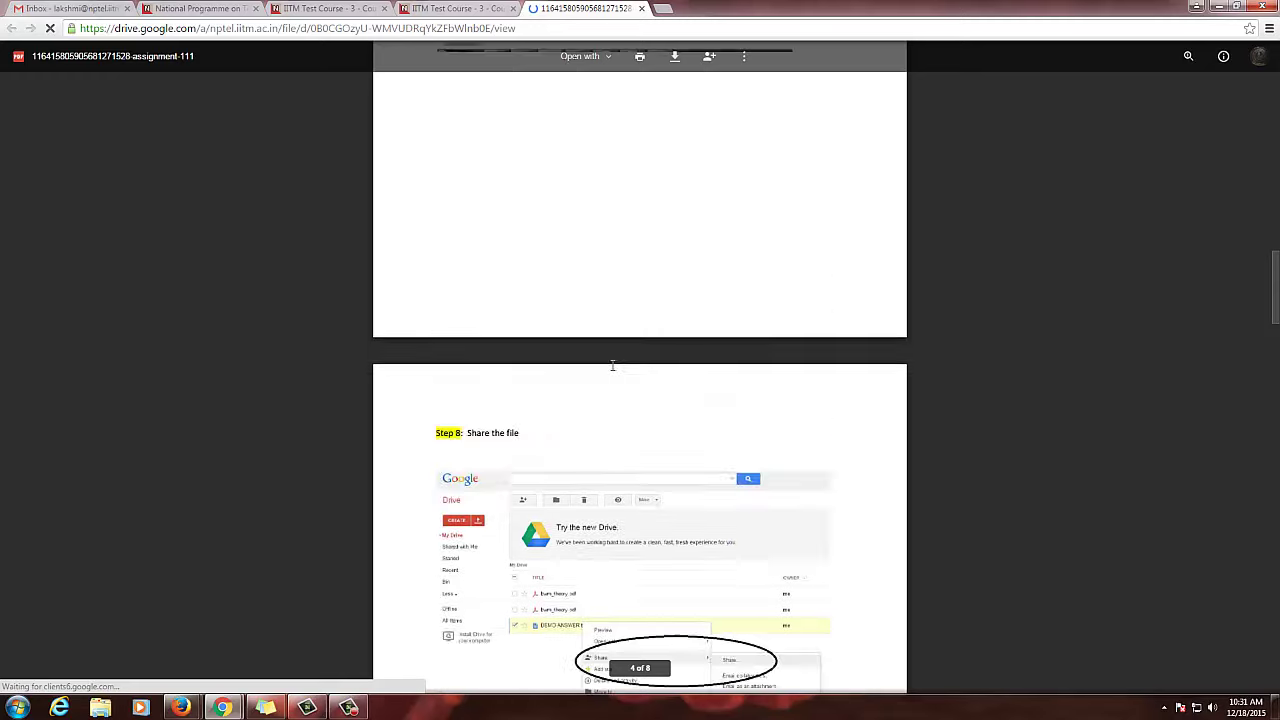
pyautogui.scroll(5, 588, 433)
# Enter a score of 10 on the grading form, save it, and submit.
pyautogui.click(477, 14)
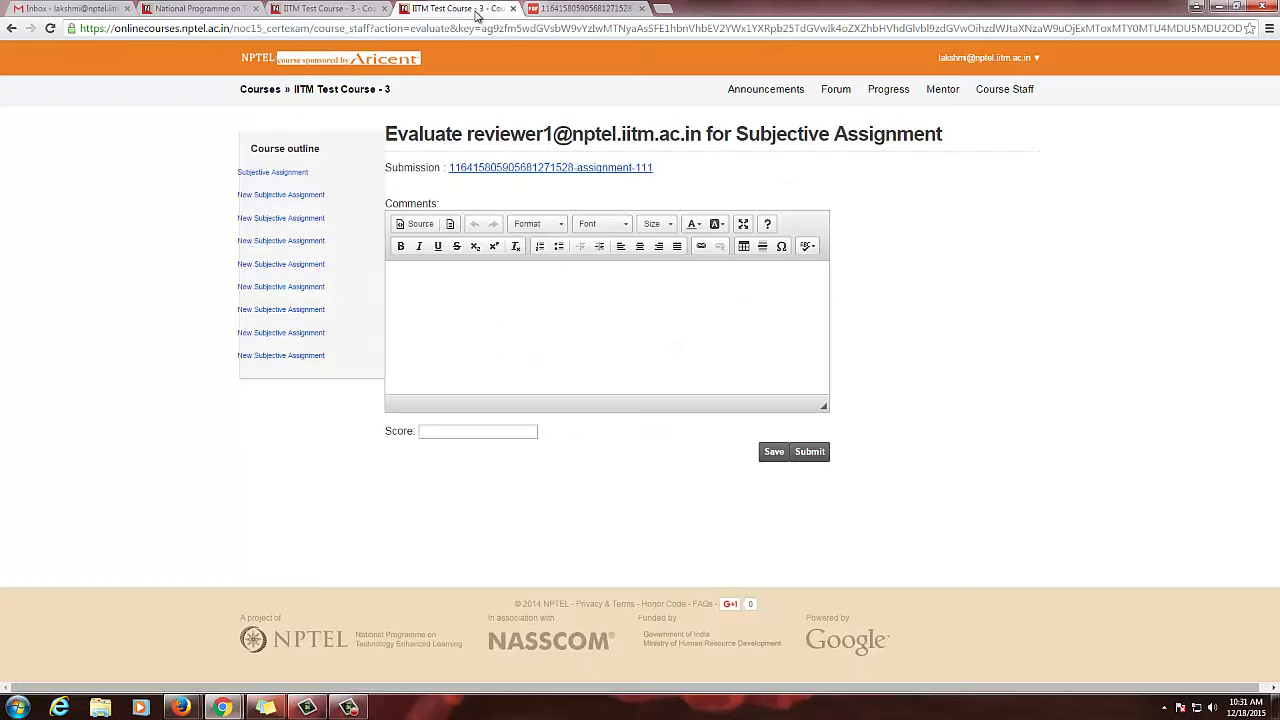
pyautogui.click(476, 279)
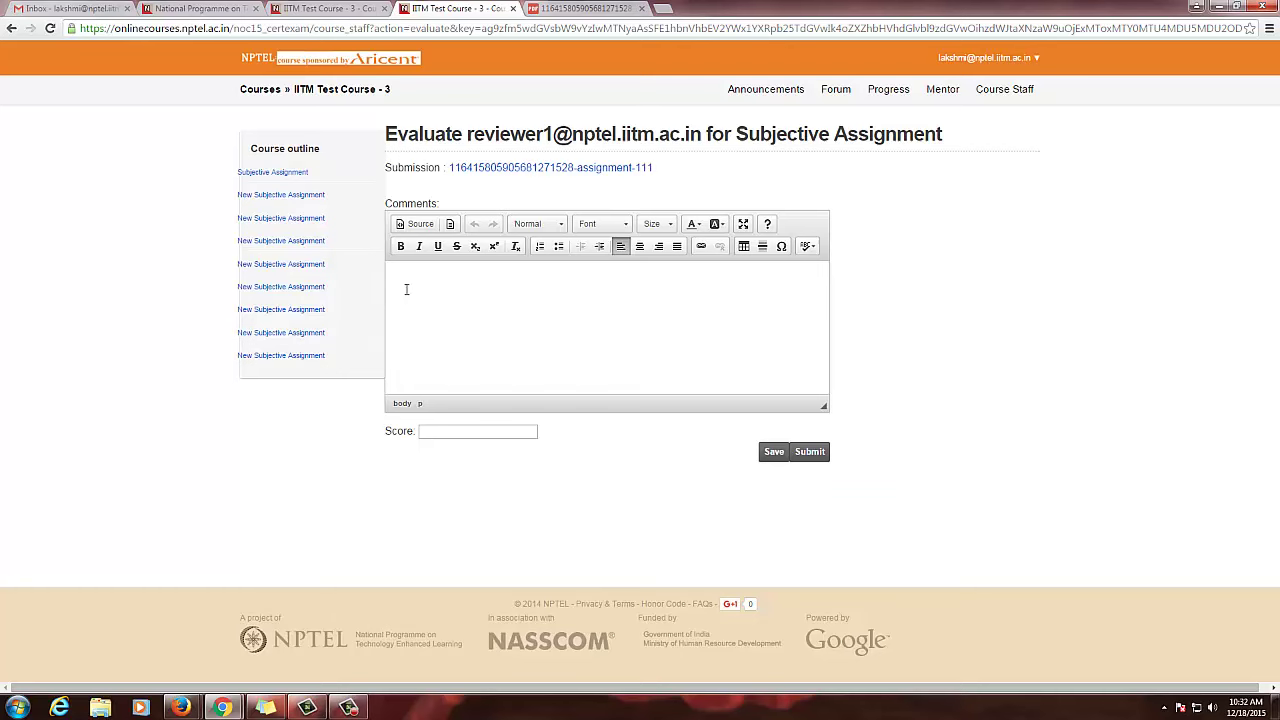
pyautogui.click(446, 437)
pyautogui.click(772, 451)
pyautogui.click(766, 455)
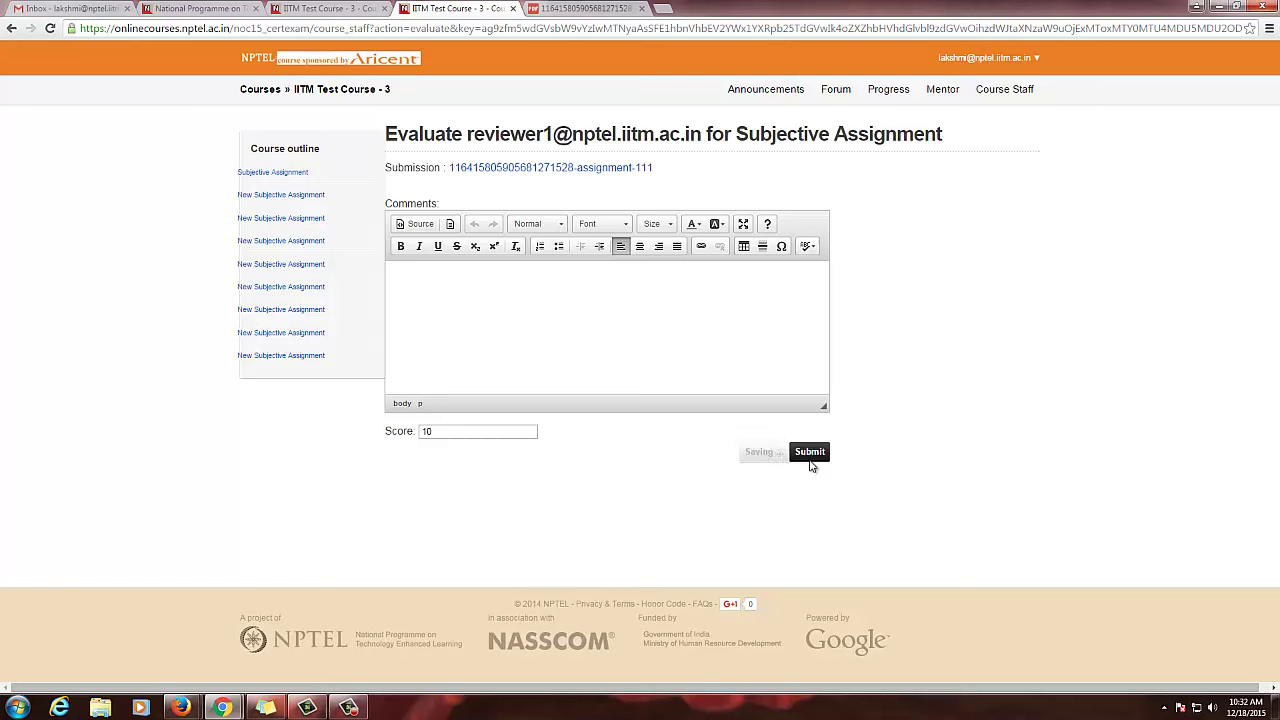
pyautogui.click(803, 459)
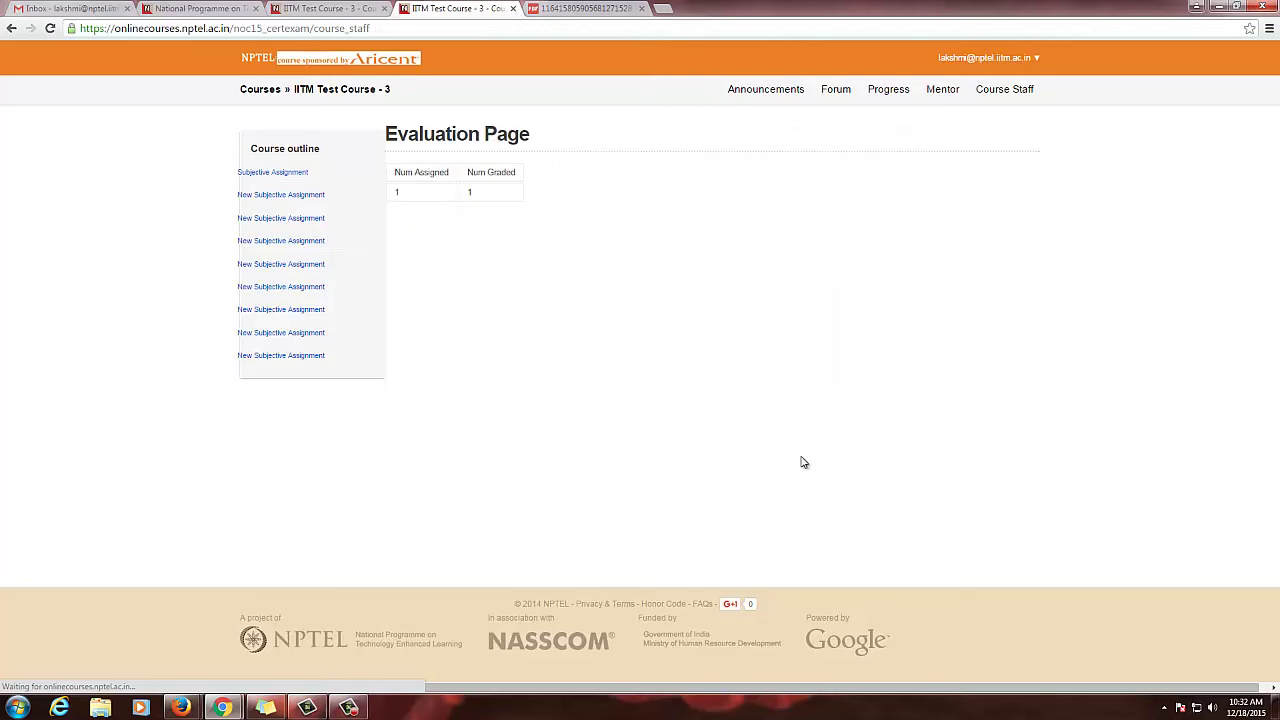
# Confirm 1 graded, then list evaluated Subjective Assignment submissions showing score 10.0.
pyautogui.doubleClick(473, 194)
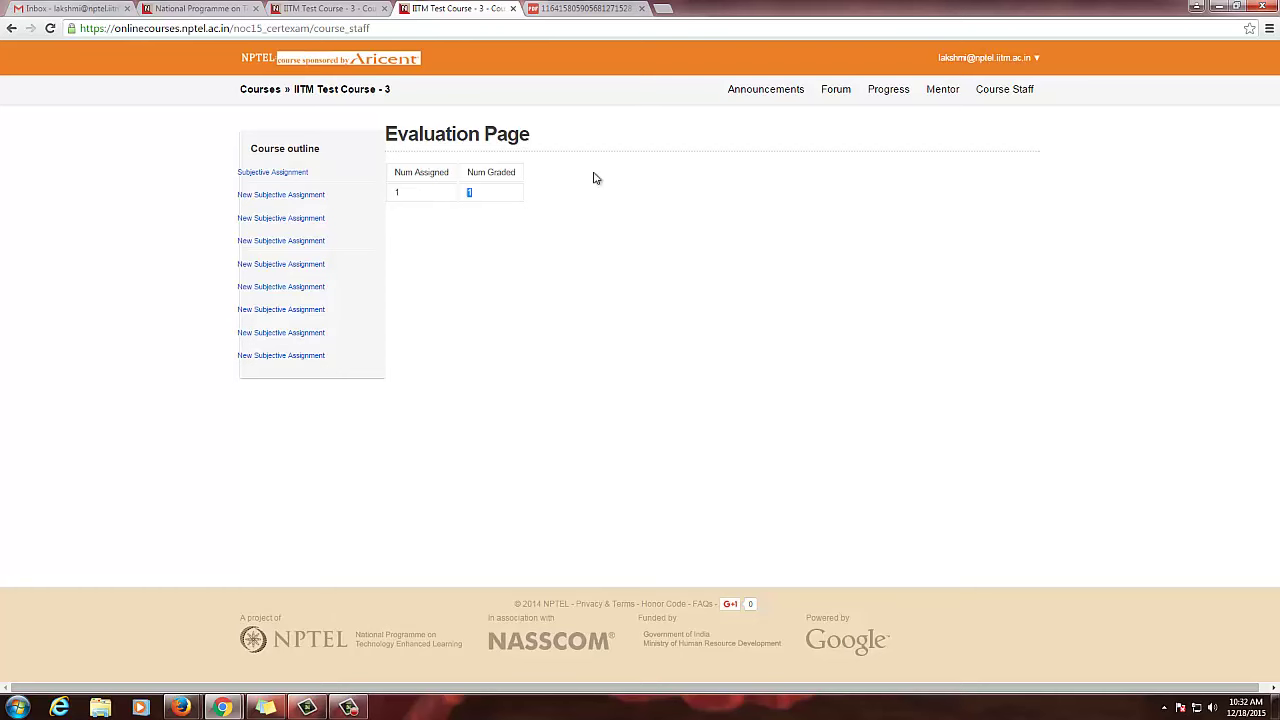
pyautogui.click(268, 174)
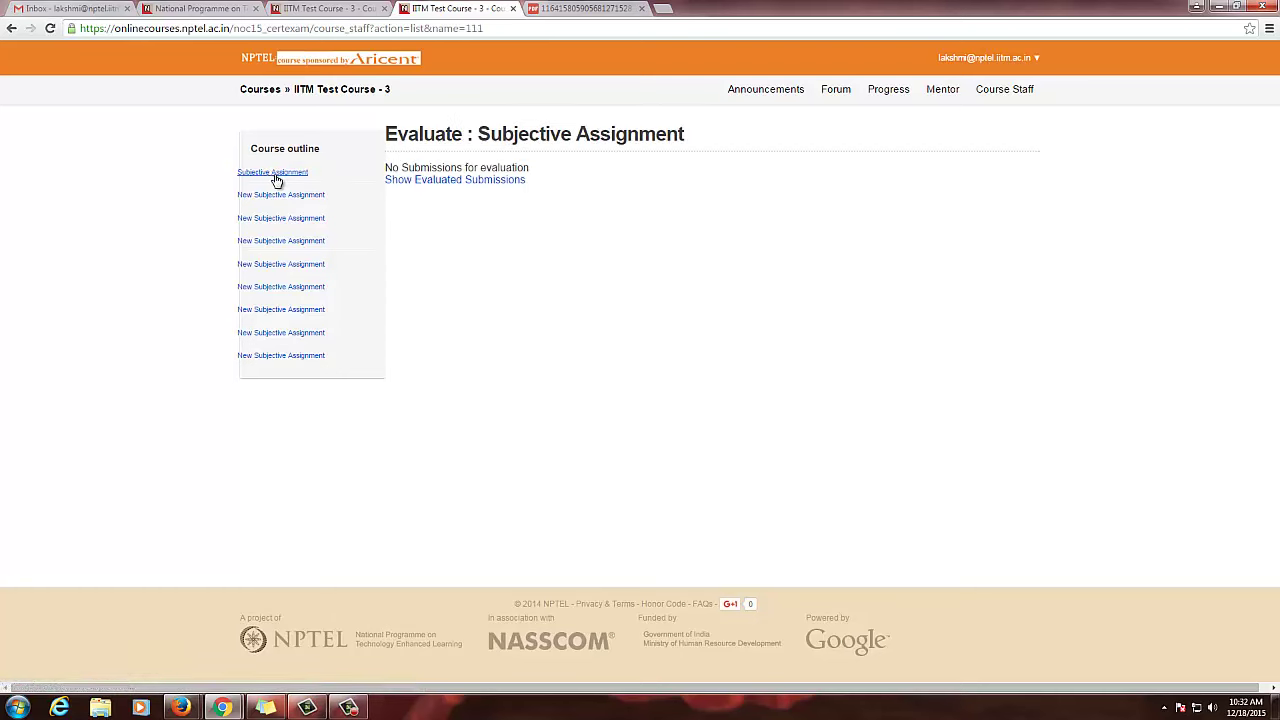
pyautogui.click(455, 180)
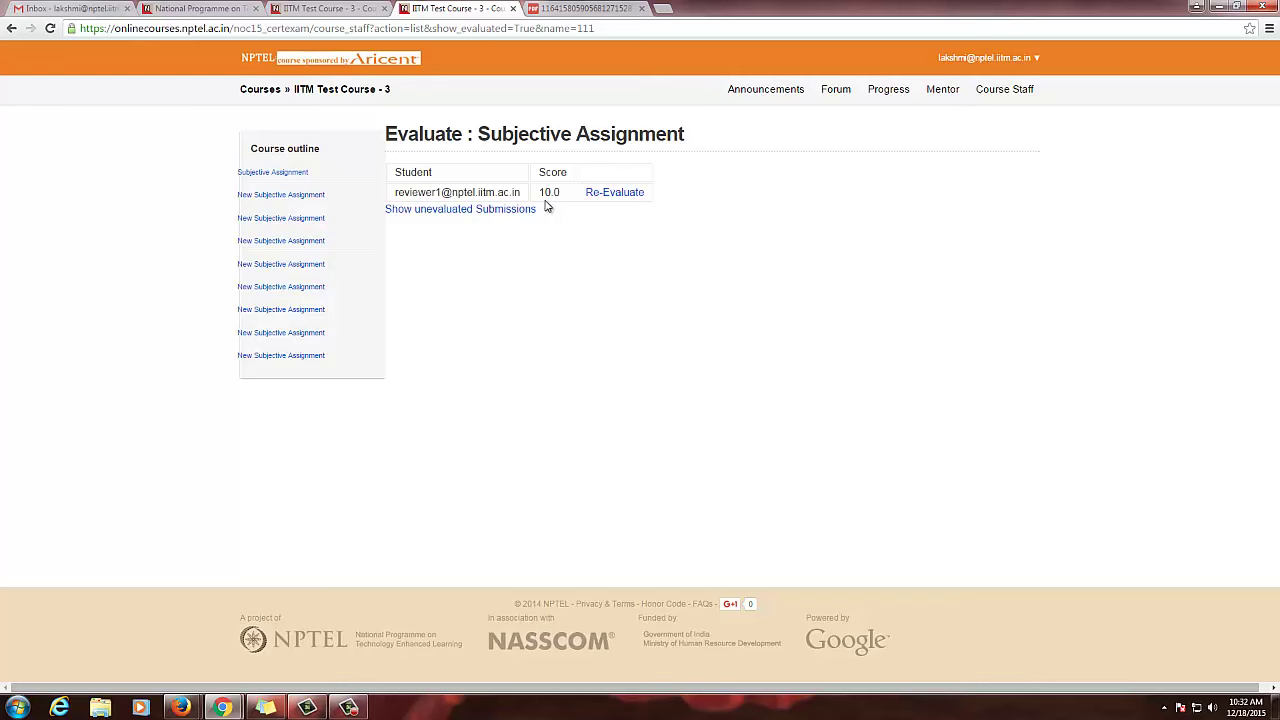
# Re-evaluate the graded submission, keep its 10.0 score, then save and submit.
pyautogui.click(608, 193)
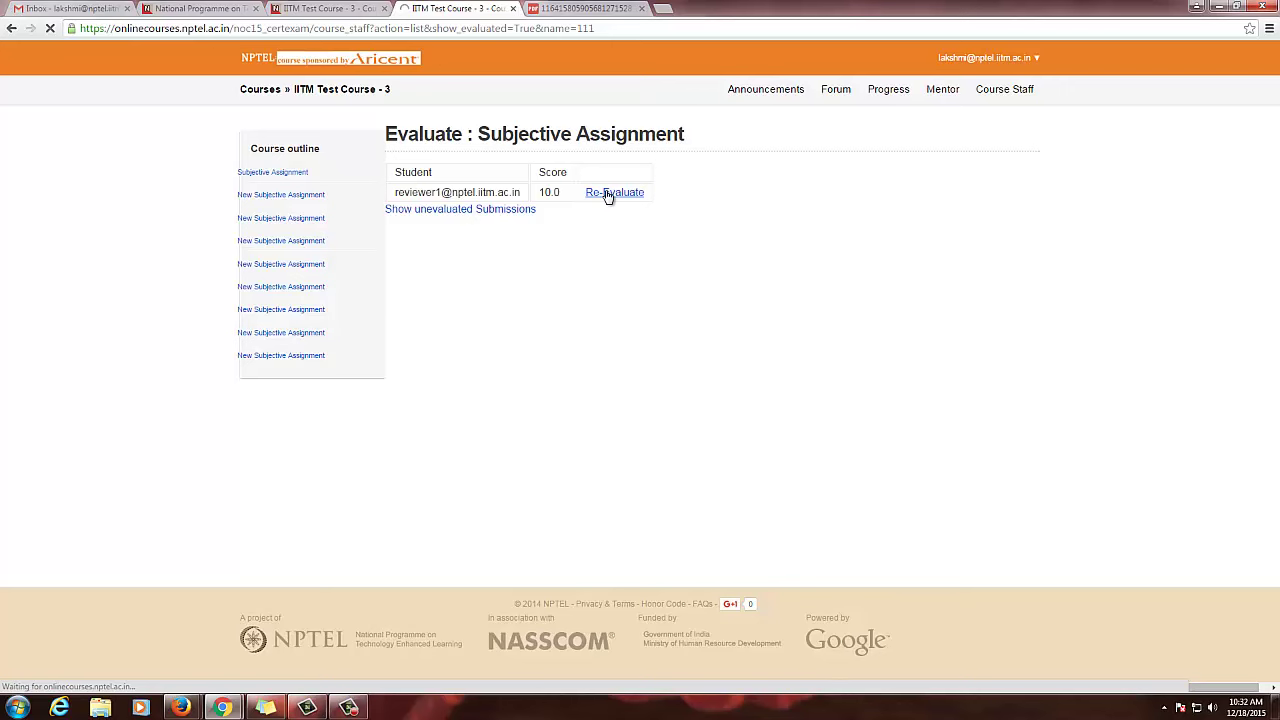
pyautogui.click(426, 281)
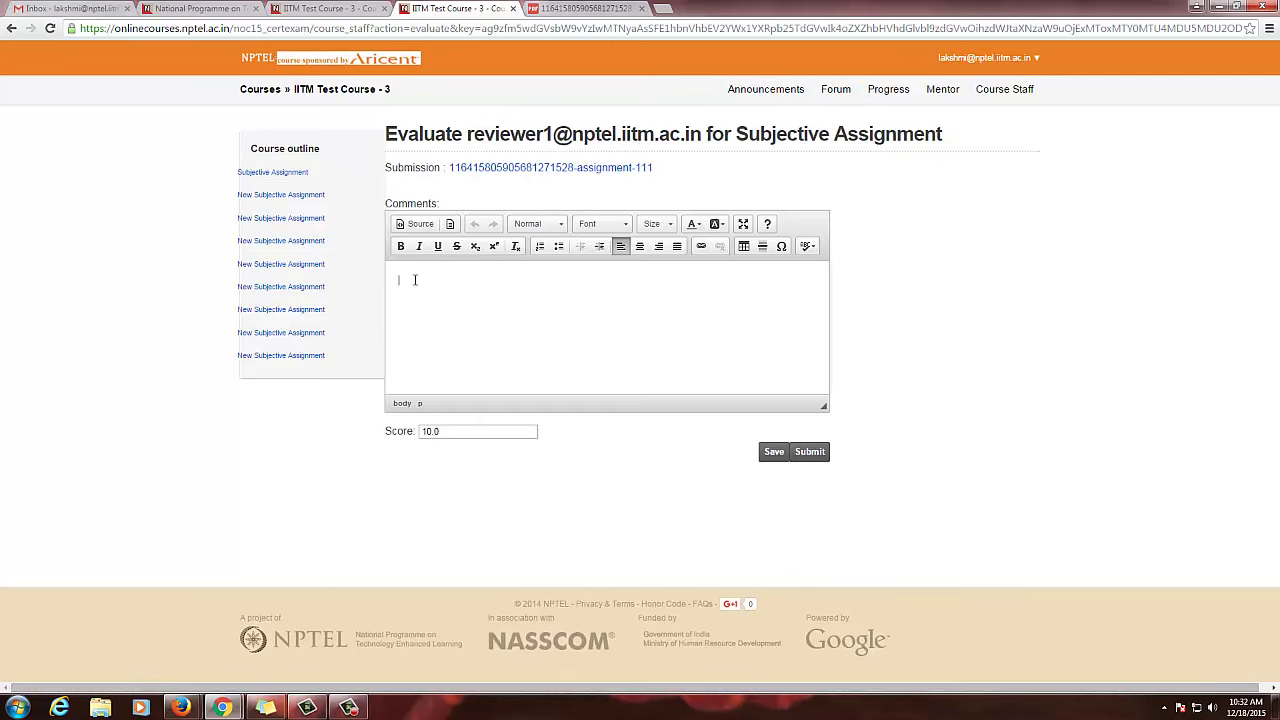
pyautogui.click(435, 431)
pyautogui.click(772, 455)
pyautogui.click(800, 455)
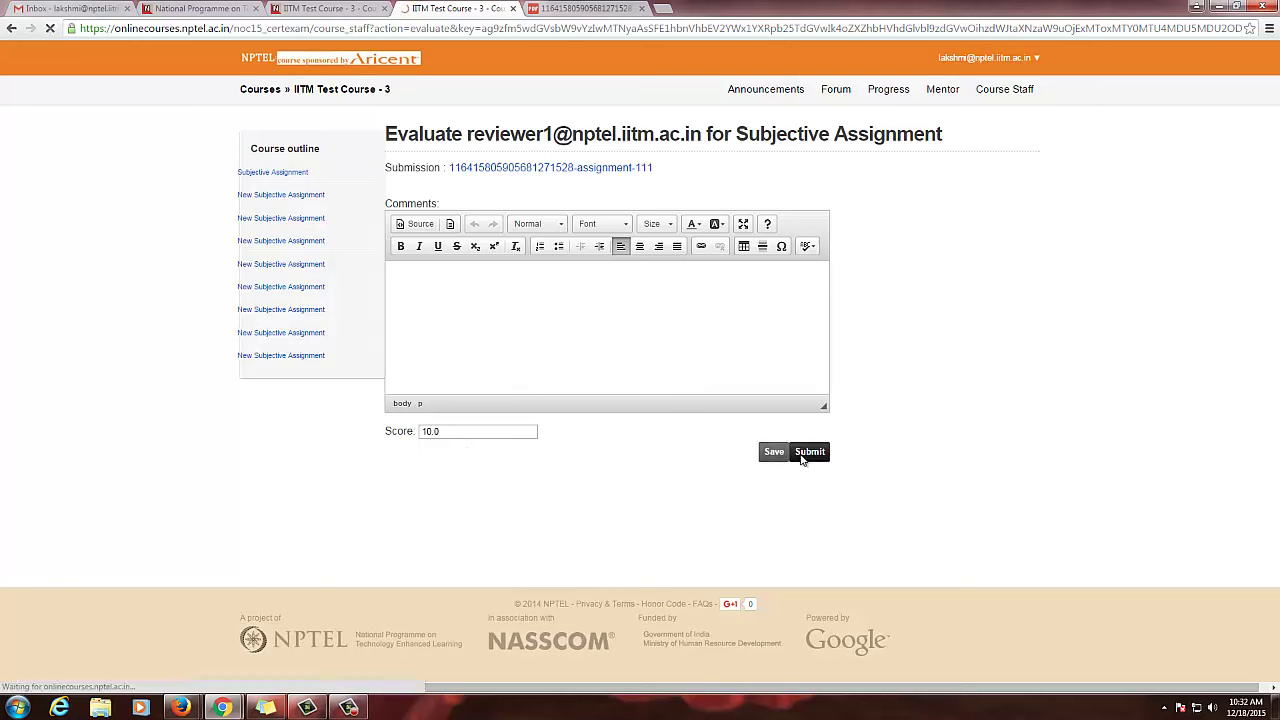